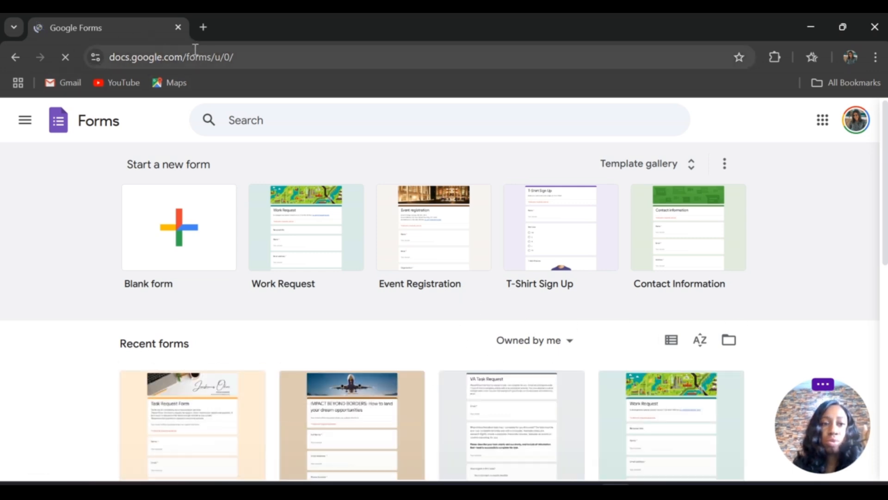
# Step: Open Google Forms in a new browser tab from the list of Google apps
pyautogui.click(203, 24)
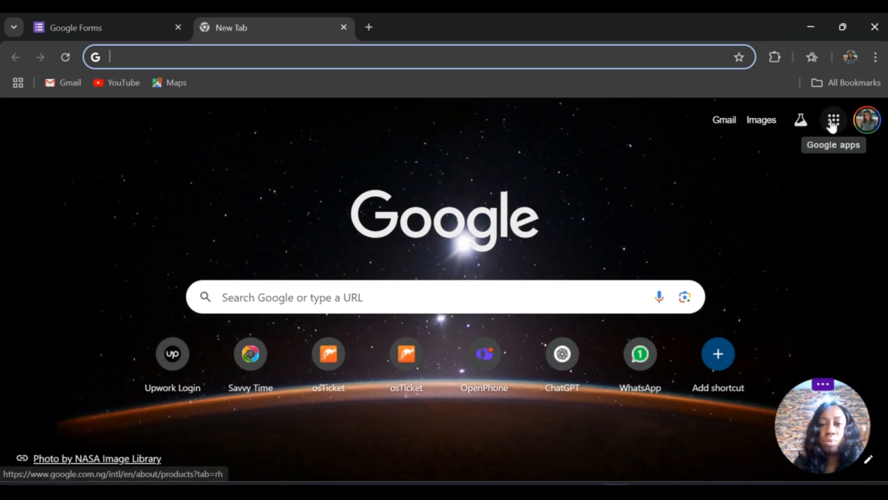
pyautogui.click(833, 121)
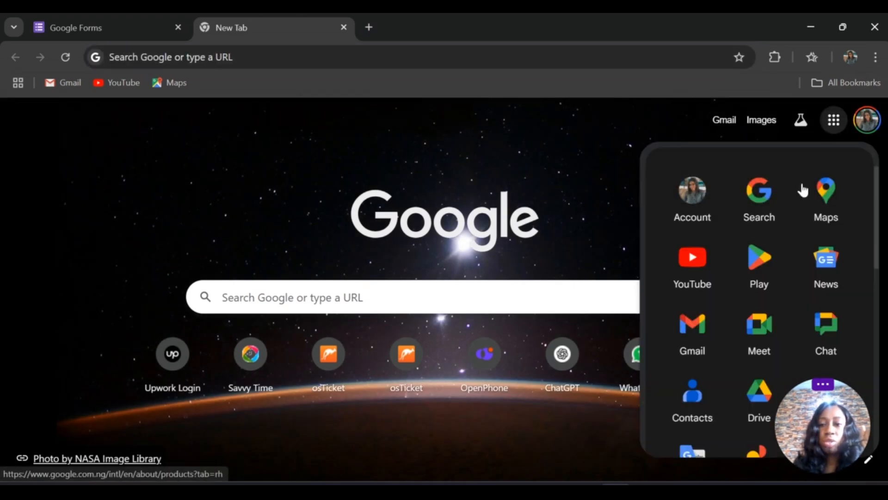
pyautogui.scroll(-3, 792, 223)
pyautogui.scroll(-10, 793, 220)
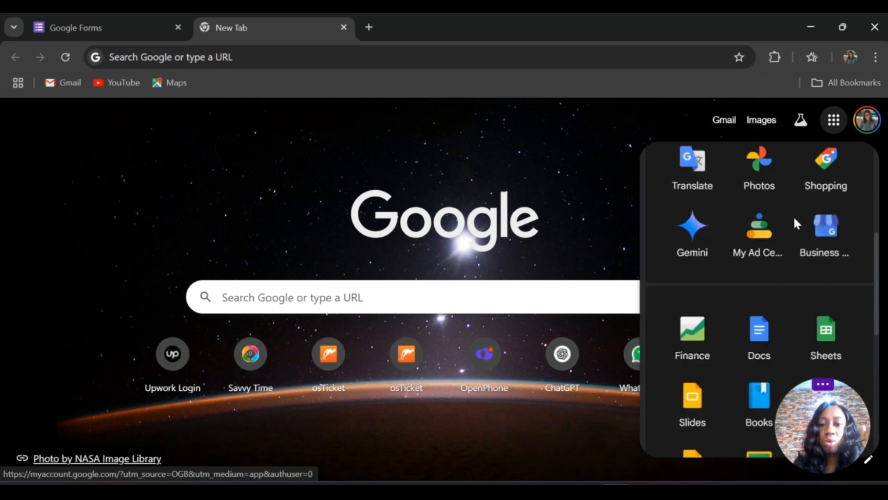
pyautogui.scroll(-2, 793, 210)
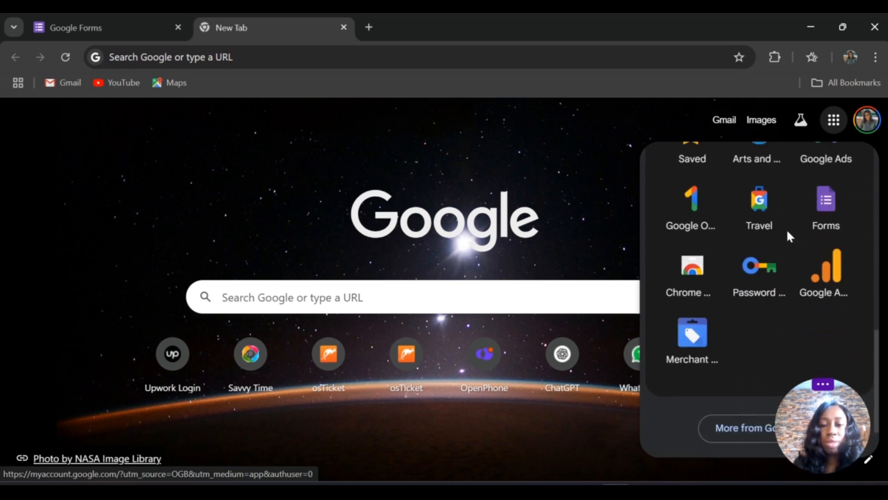
pyautogui.scroll(2, 787, 233)
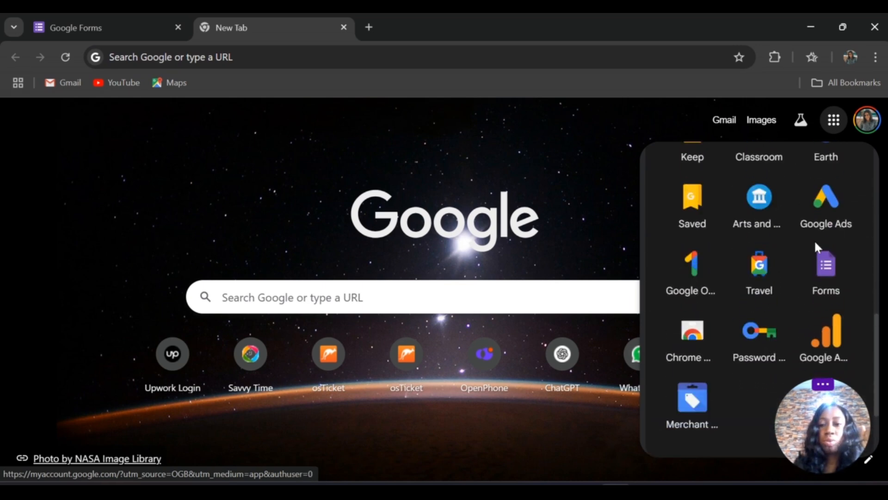
pyautogui.click(829, 277)
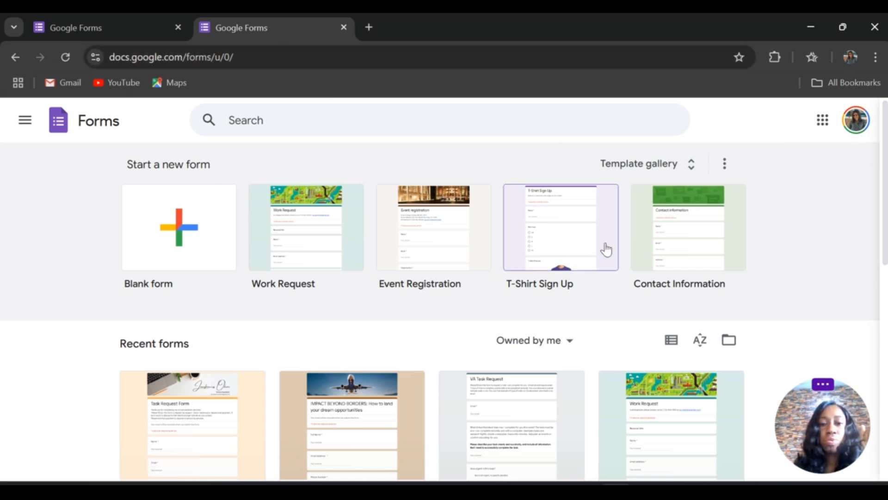
# Step: Create a new blank form and dismiss the access management tip
pyautogui.scroll(-3, 759, 301)
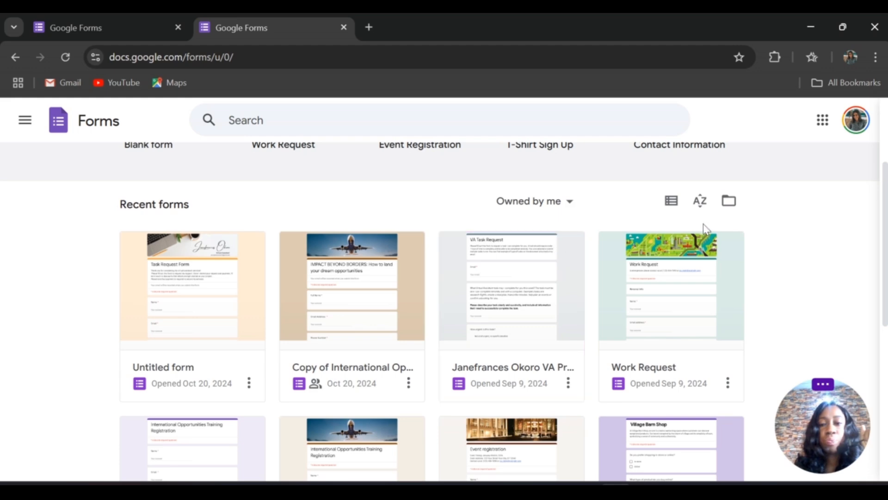
pyautogui.scroll(-1, 546, 250)
pyautogui.scroll(4, 546, 250)
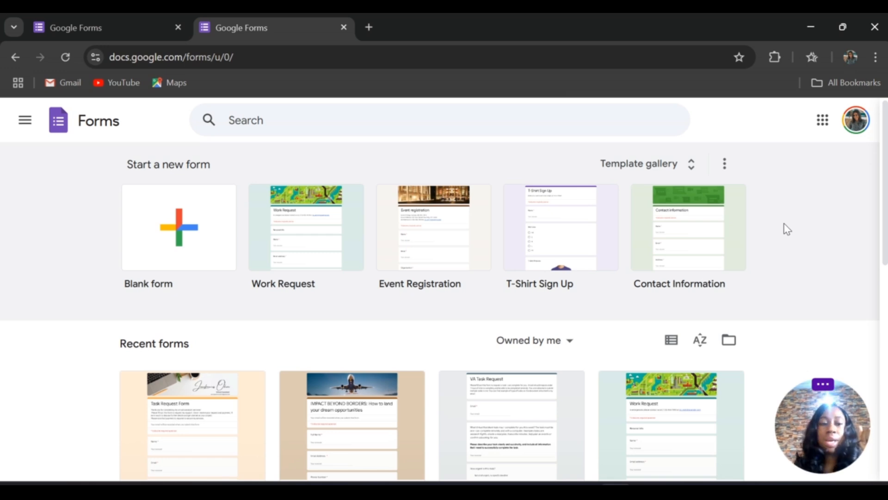
pyautogui.click(169, 238)
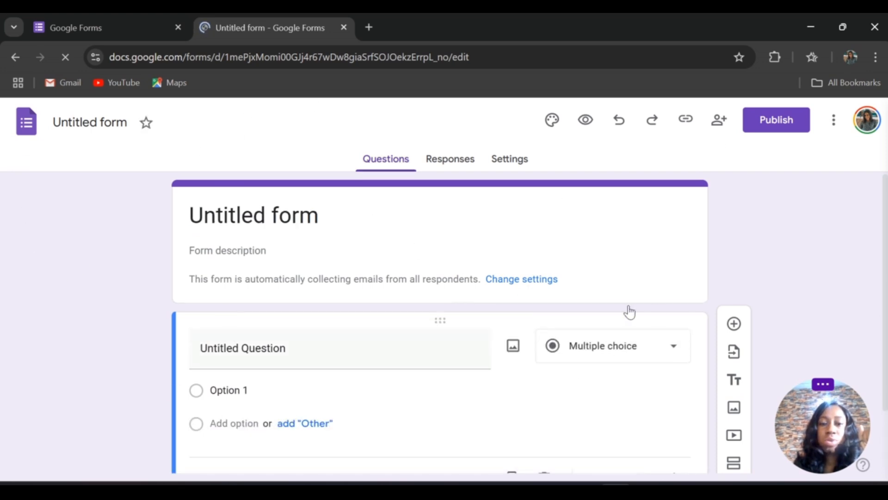
pyautogui.scroll(2, 504, 305)
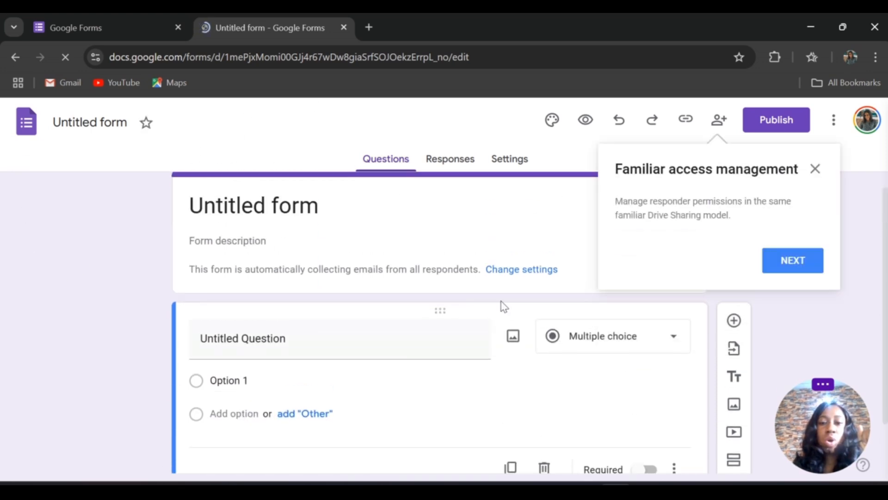
pyautogui.click(816, 169)
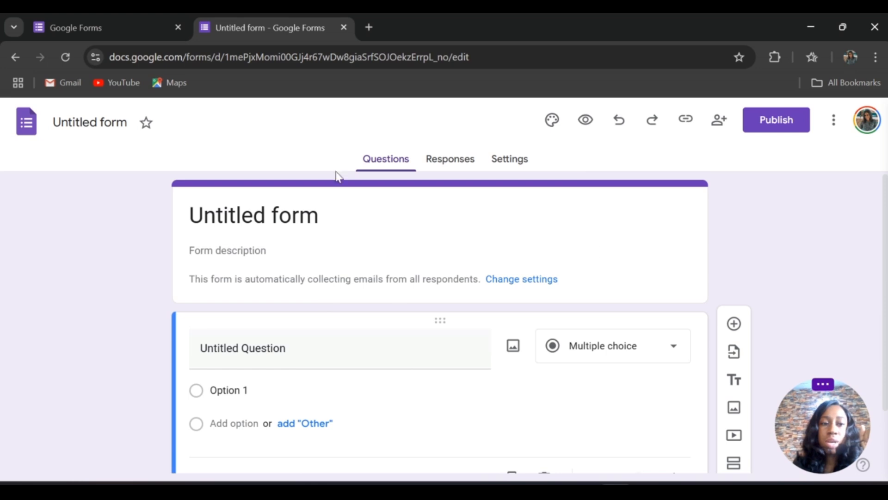
# Step: Rename the untitled form as "Customer feedback form"
pyautogui.scroll(-2, 531, 371)
pyautogui.scroll(2, 577, 335)
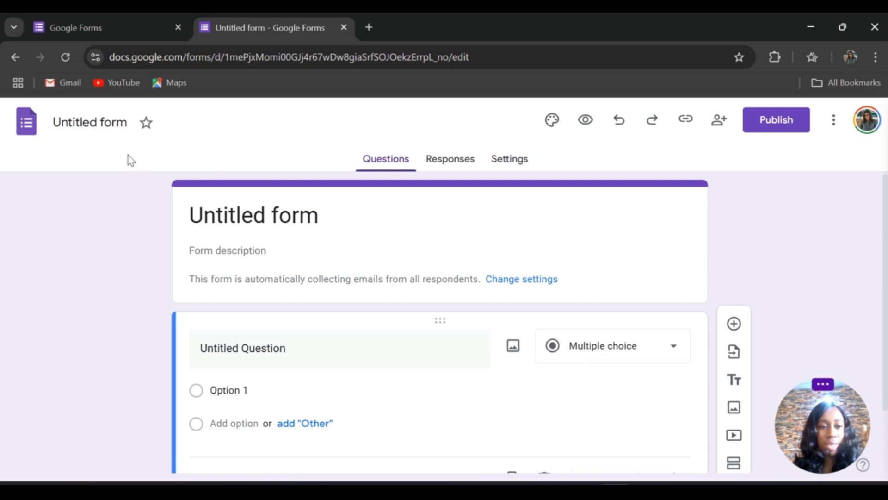
pyautogui.click(118, 121)
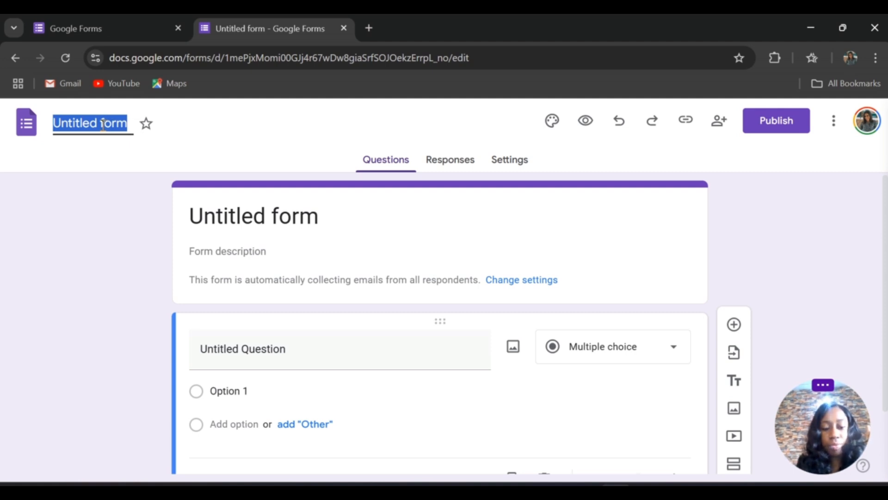
pyautogui.write('Customer feedba')
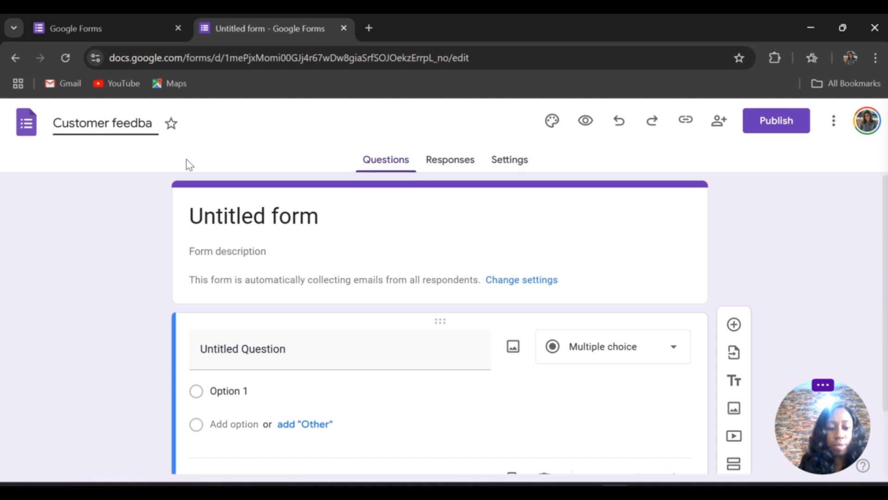
pyautogui.write('ck form')
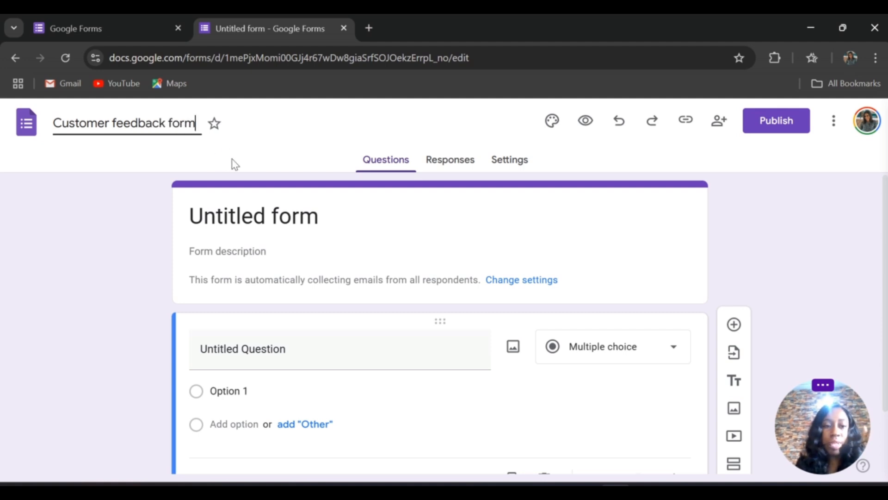
pyautogui.press('Return')
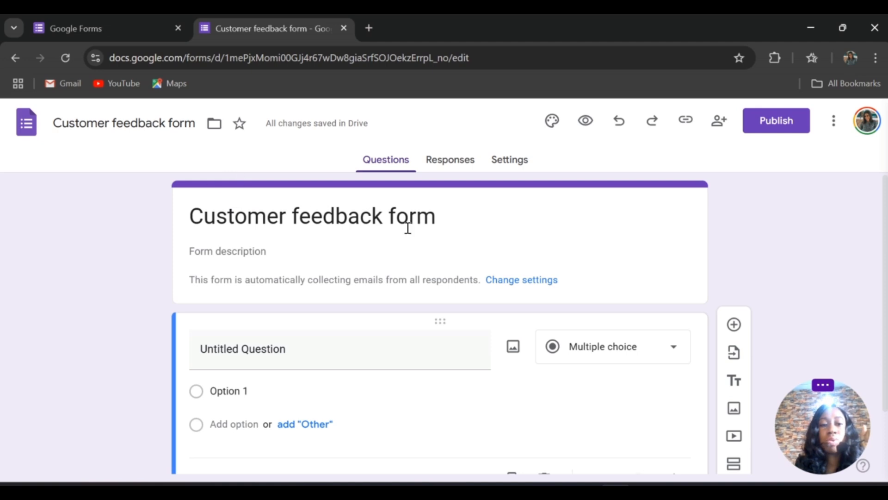
# Step: Add the form description "We value your opinion and will love to hear about your experience with us or with ......."
pyautogui.scroll(-2, 527, 242)
pyautogui.scroll(2, 527, 242)
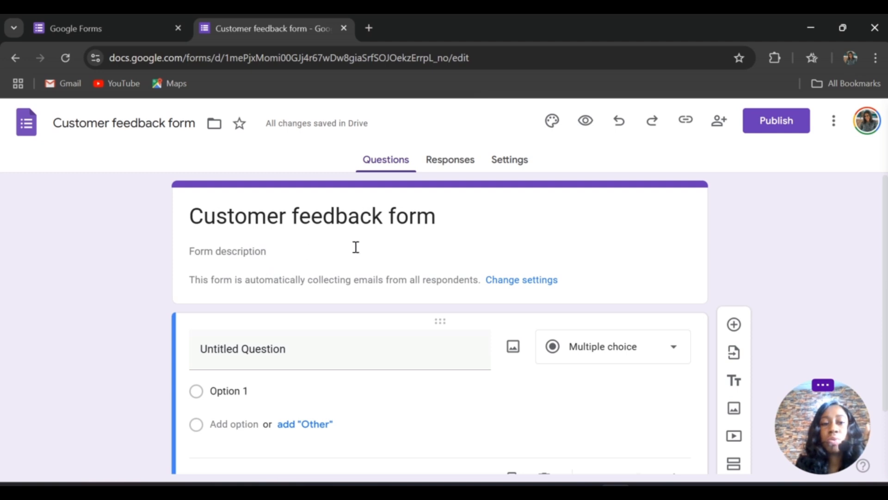
pyautogui.click(244, 264)
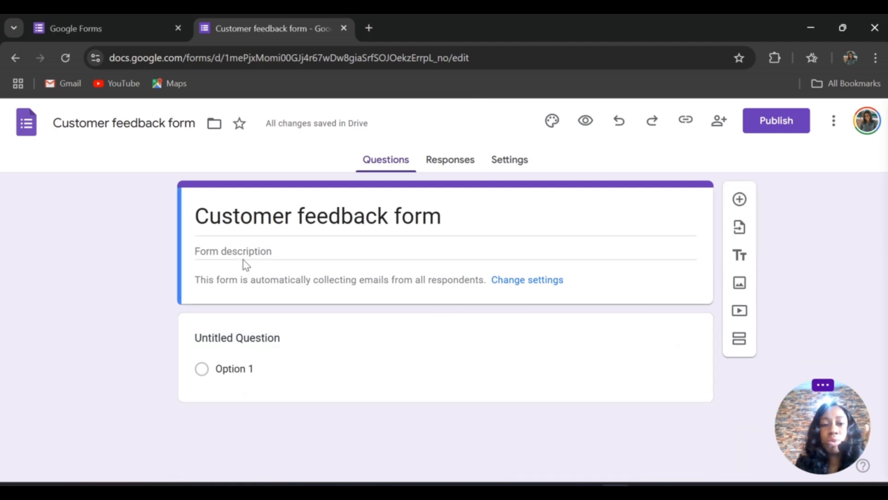
pyautogui.click(241, 254)
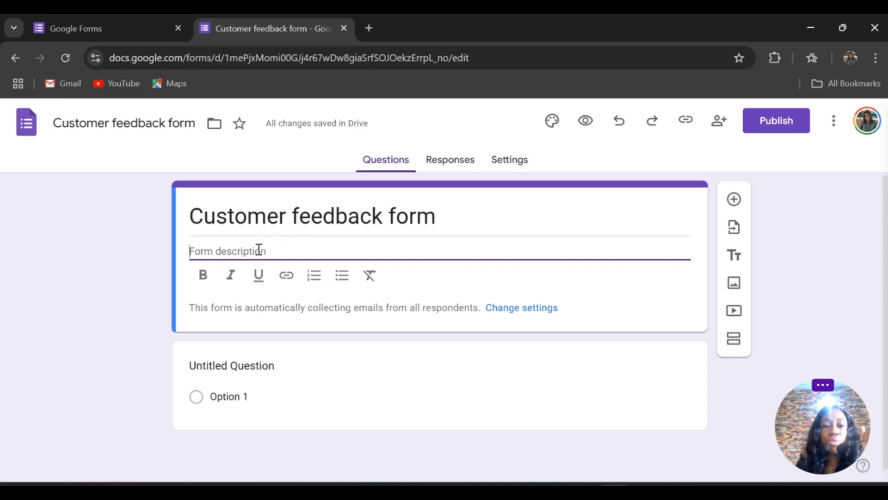
pyautogui.write('We')
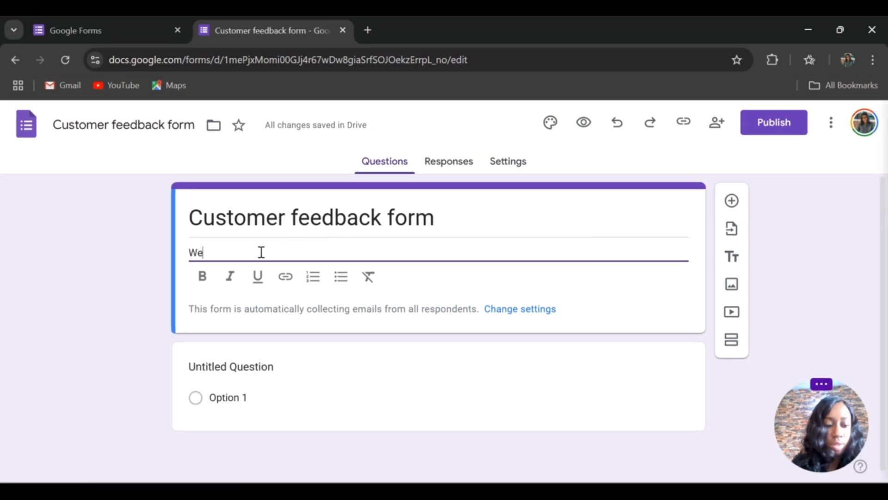
pyautogui.write(' value your opinion and will love to hear about your experience with us or with .......')
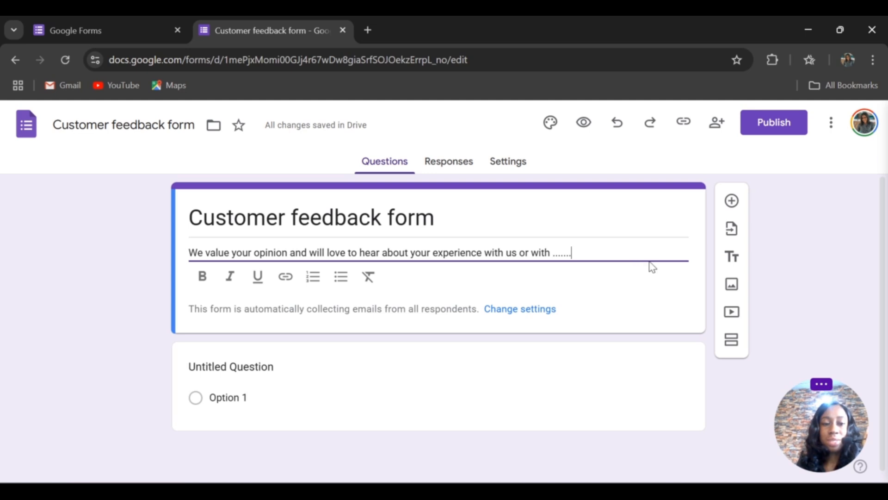
pyautogui.click(448, 363)
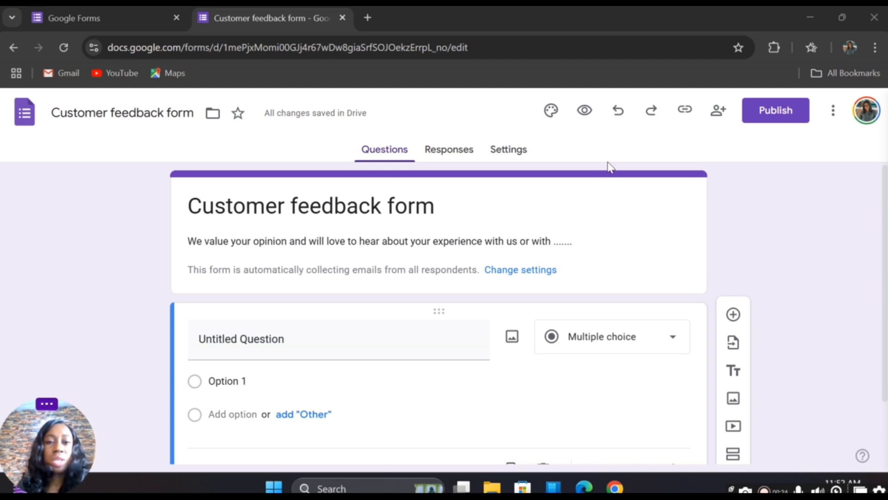
# Step: Insert the Work and School theme image of white robot figures in a bright room as the form's header
pyautogui.click(551, 115)
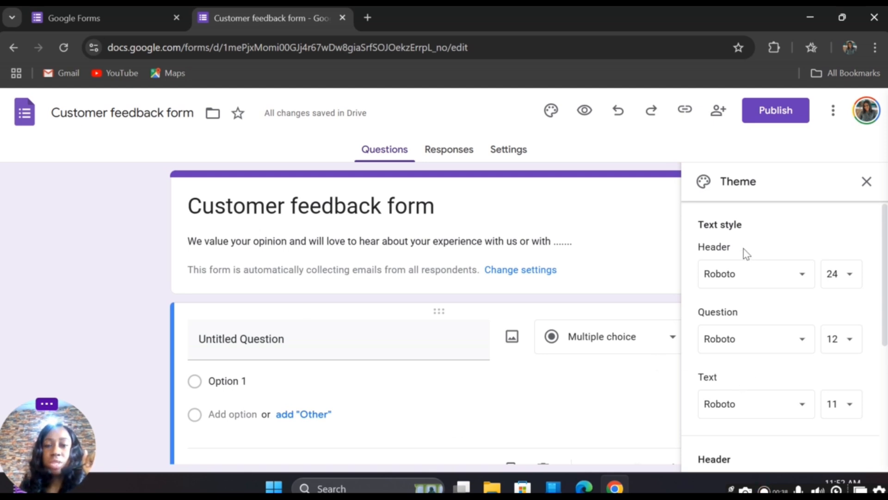
pyautogui.scroll(-2, 738, 262)
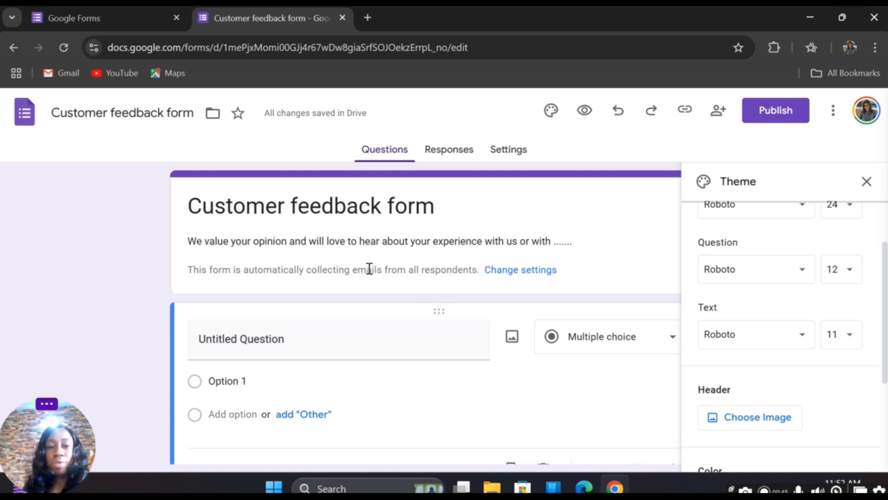
pyautogui.scroll(-3, 780, 302)
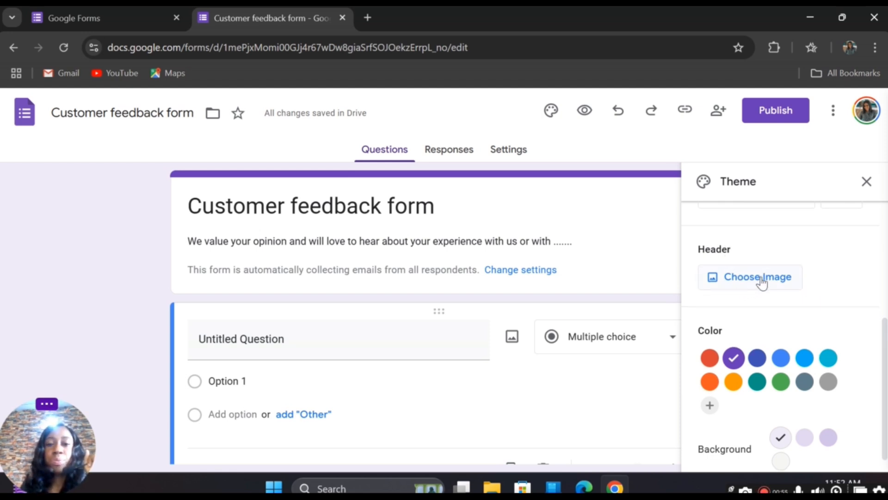
pyautogui.scroll(-1, 775, 315)
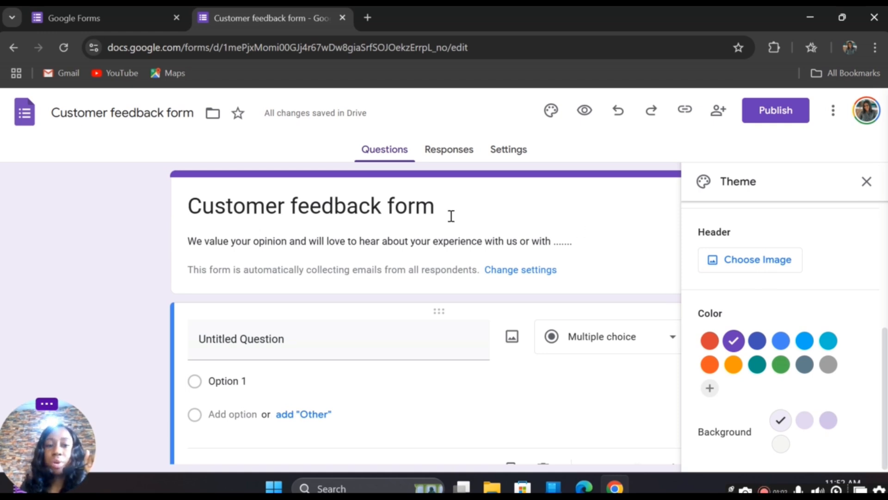
pyautogui.click(783, 261)
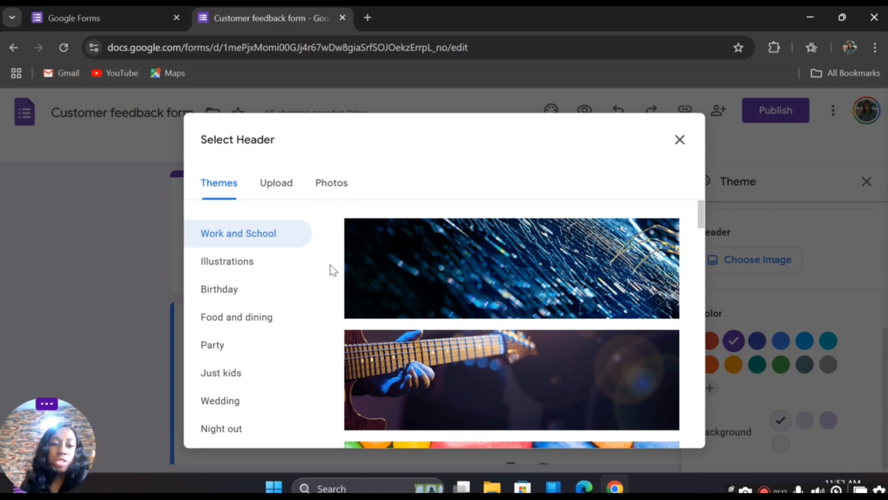
pyautogui.scroll(-3, 440, 266)
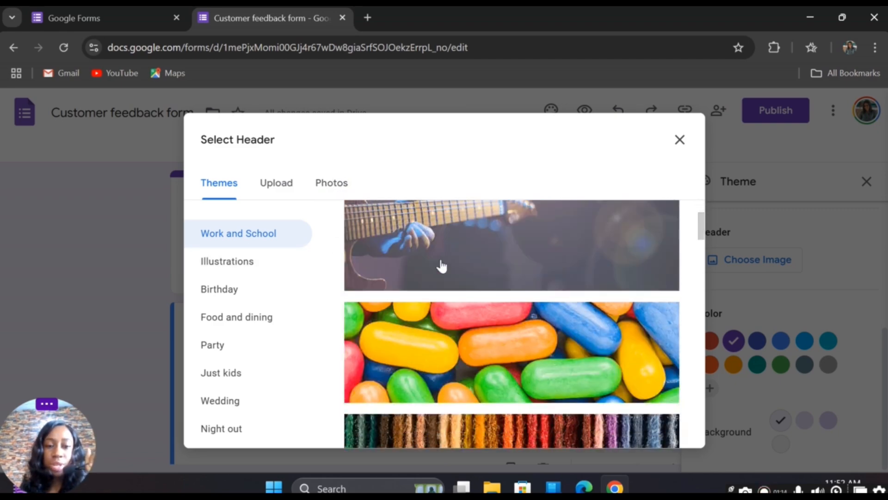
pyautogui.scroll(-4, 441, 266)
pyautogui.scroll(-15, 441, 266)
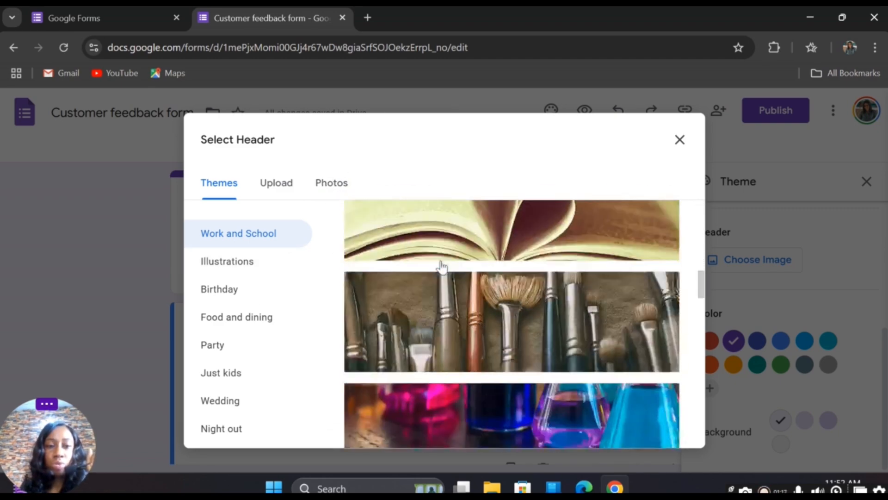
pyautogui.scroll(-8, 442, 264)
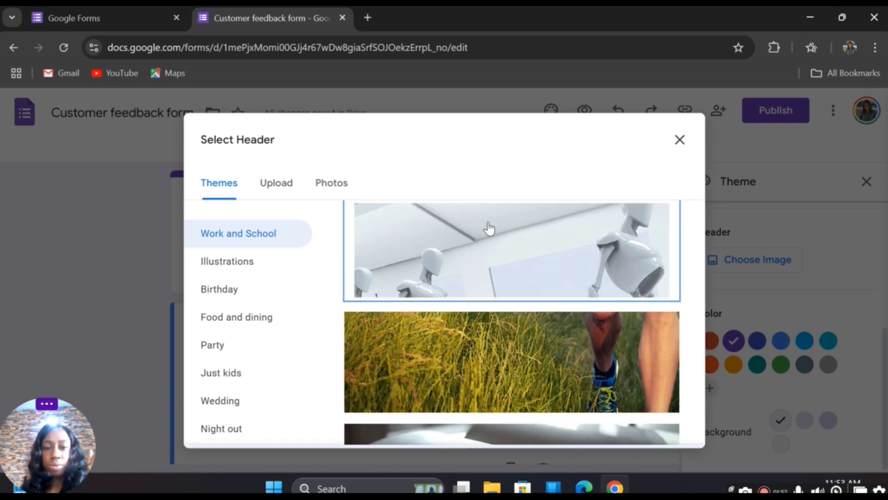
pyautogui.click(488, 228)
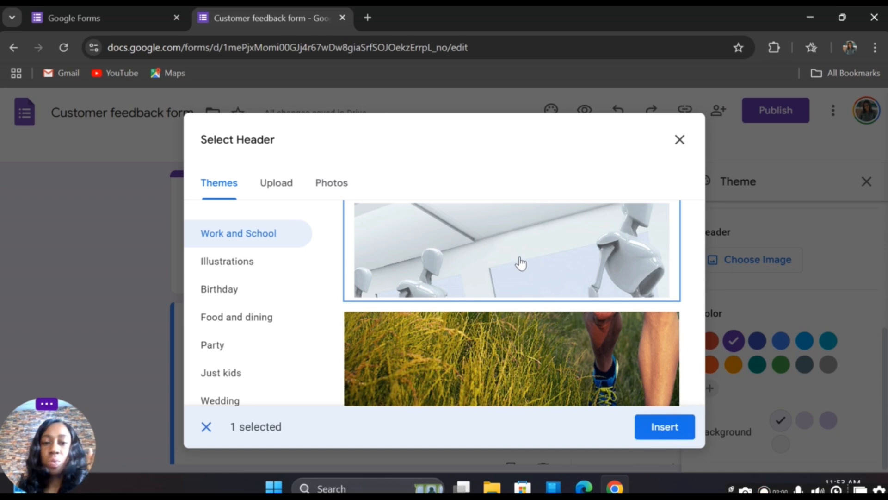
pyautogui.click(666, 426)
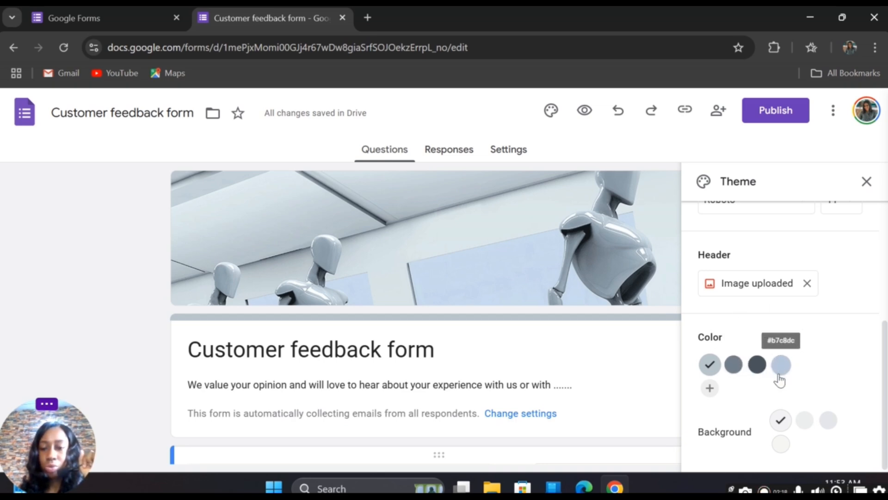
# Step: Add the custom red #ff3333 as the form's theme color
pyautogui.click(711, 387)
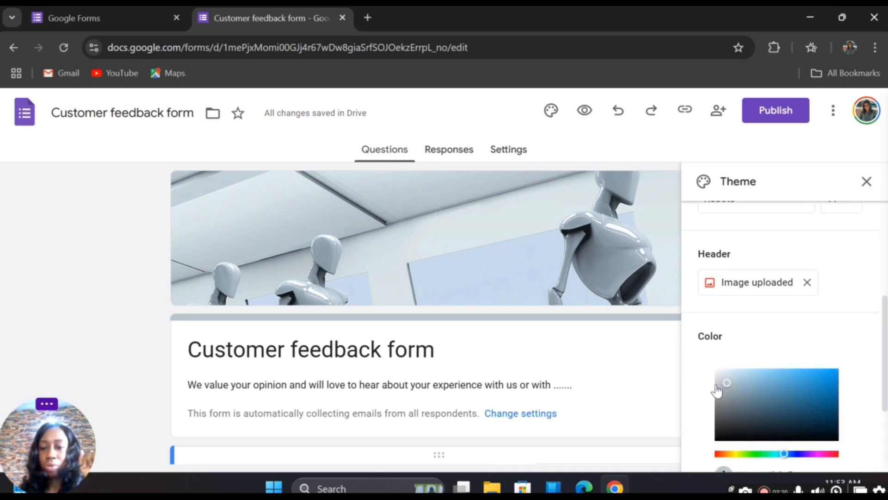
pyautogui.scroll(-3, 872, 303)
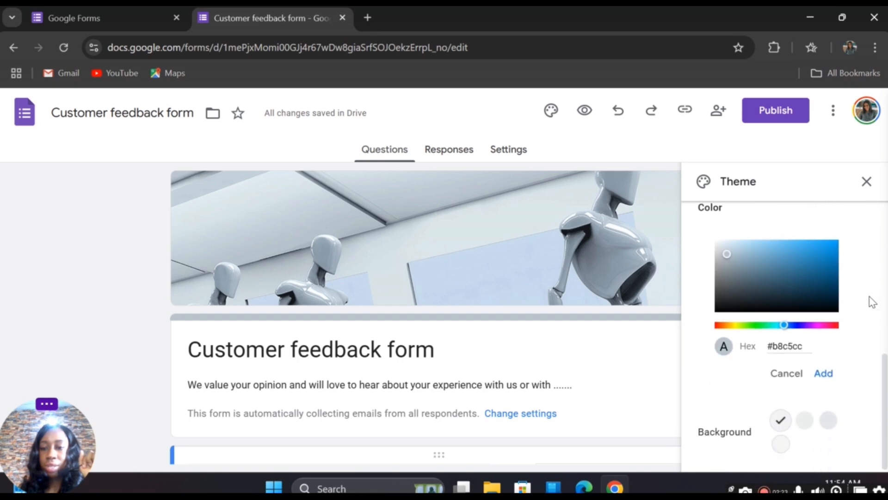
pyautogui.moveTo(728, 256)
pyautogui.mouseDown()
pyautogui.moveTo(829, 299)
pyautogui.moveTo(729, 253)
pyautogui.mouseUp()
pyautogui.moveTo(790, 326); pyautogui.dragTo(838, 325)
pyautogui.moveTo(736, 246); pyautogui.dragTo(813, 237)
pyautogui.click(823, 373)
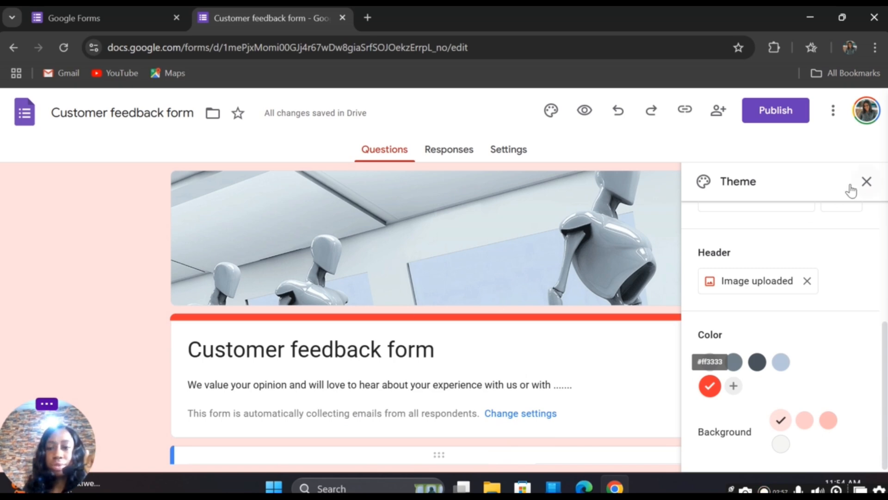
# Step: Close the theme settings and look over the form from its header image to the untitled question
pyautogui.click(866, 182)
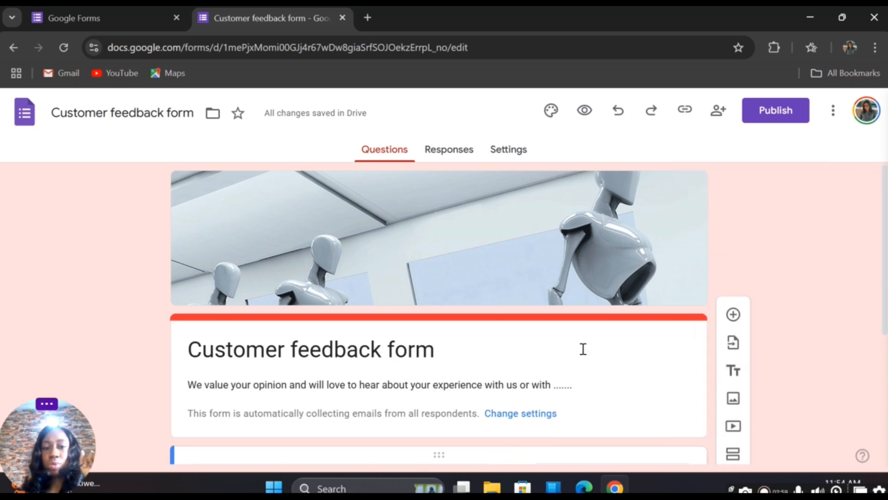
pyautogui.scroll(-3, 584, 348)
pyautogui.scroll(3, 580, 264)
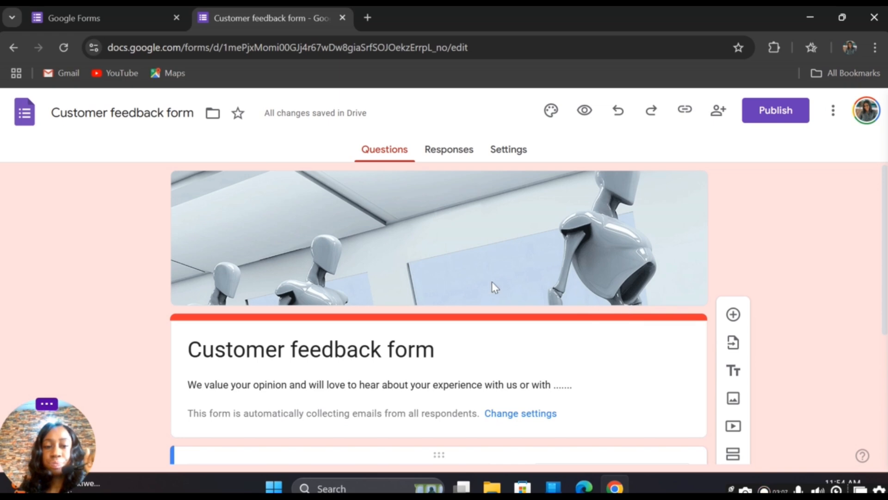
pyautogui.scroll(-3, 583, 287)
pyautogui.scroll(-2, 598, 280)
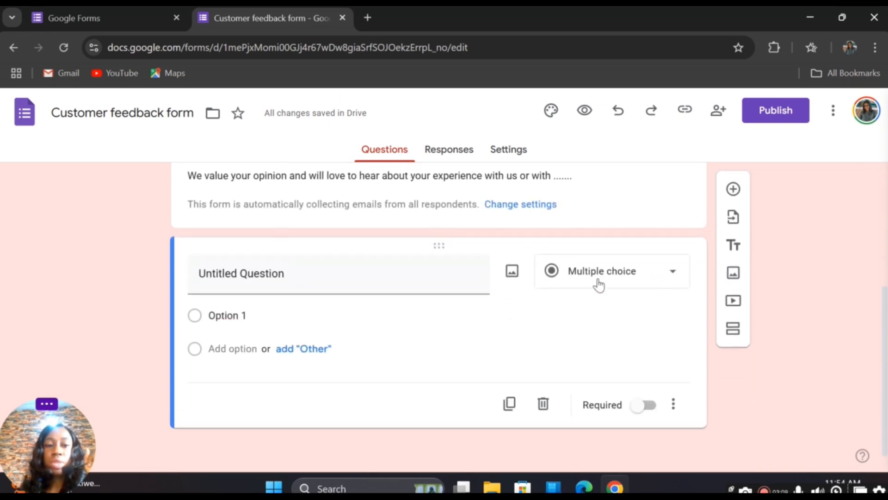
pyautogui.scroll(2, 598, 278)
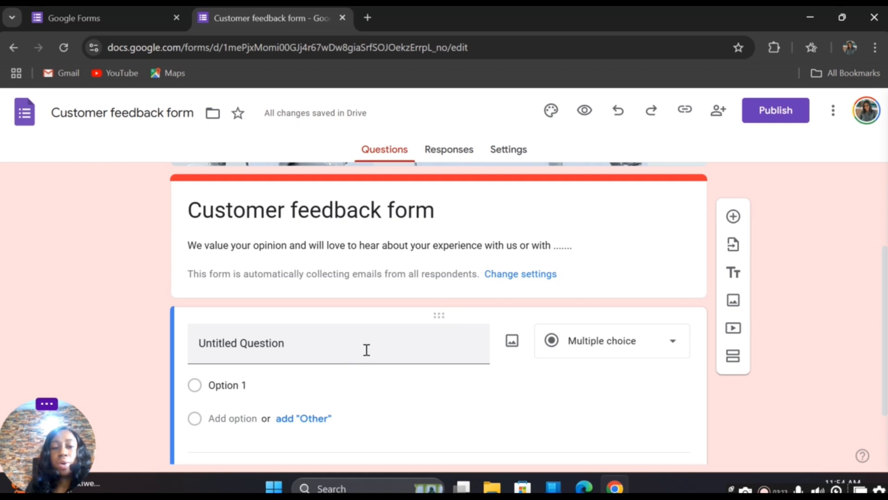
pyautogui.scroll(2, 773, 231)
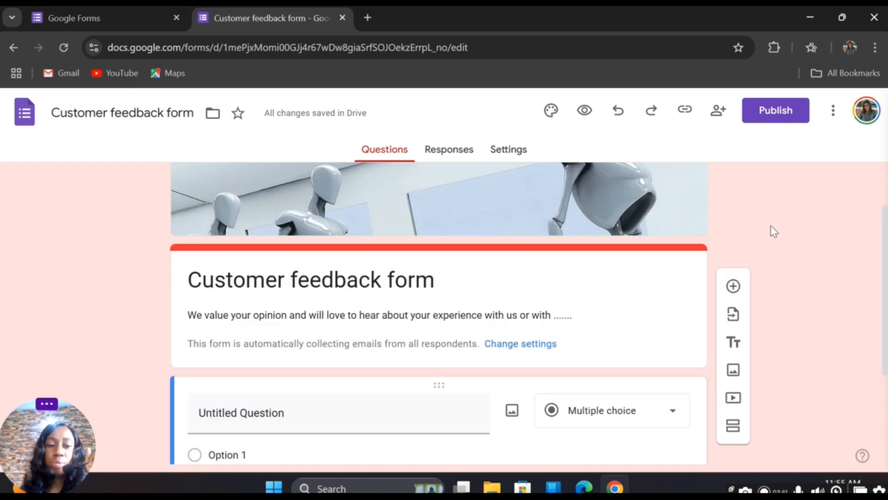
pyautogui.scroll(-2, 345, 389)
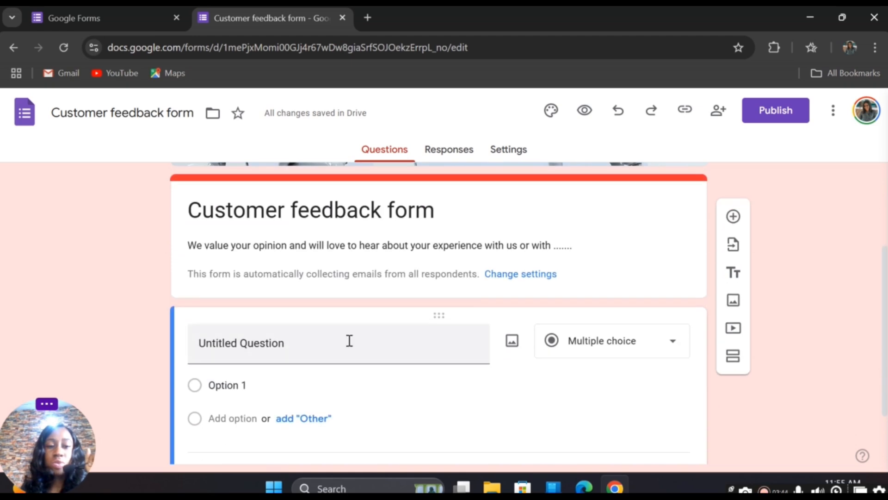
pyautogui.scroll(-2, 335, 351)
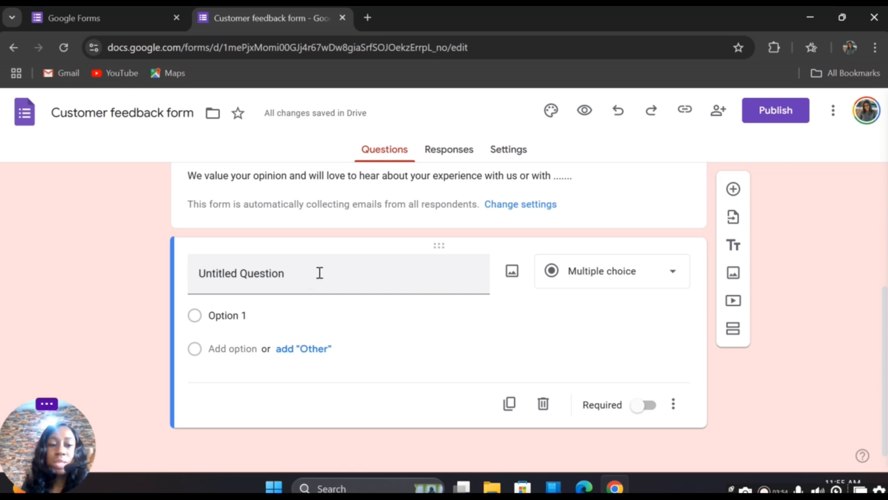
# Step: Title the form's first question "Firstname"
pyautogui.click(292, 273)
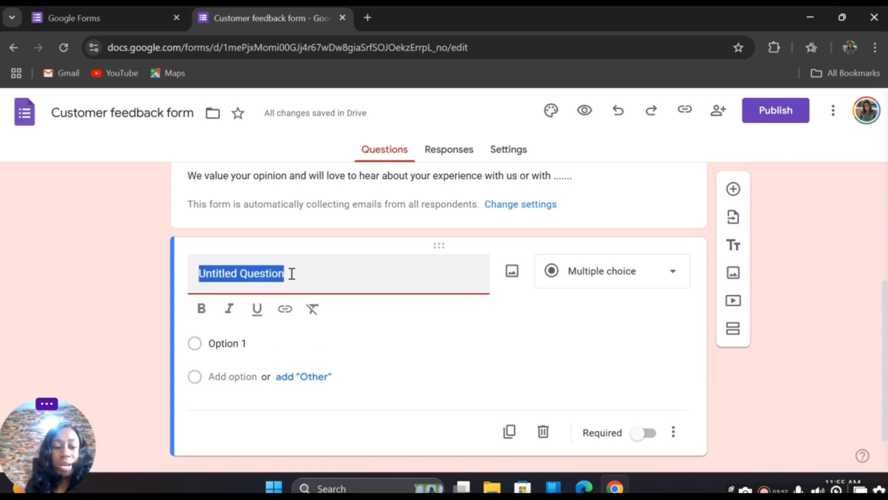
pyautogui.write('F')
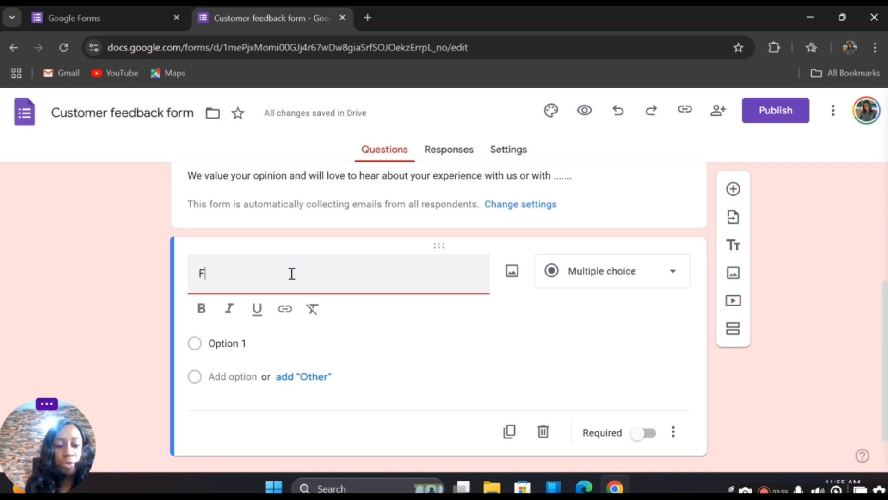
pyautogui.write('itst')
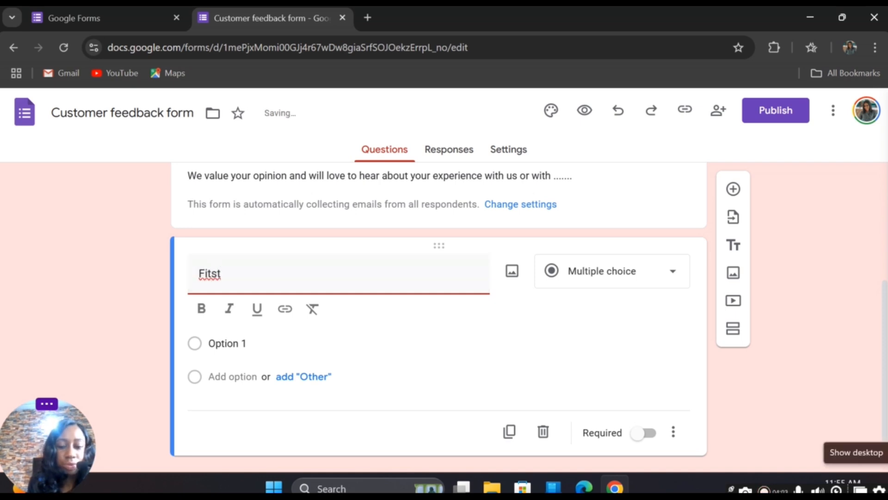
pyautogui.press('BackSpace')
pyautogui.press('BackSpace')
pyautogui.press('BackSpace')
pyautogui.write('rstname')
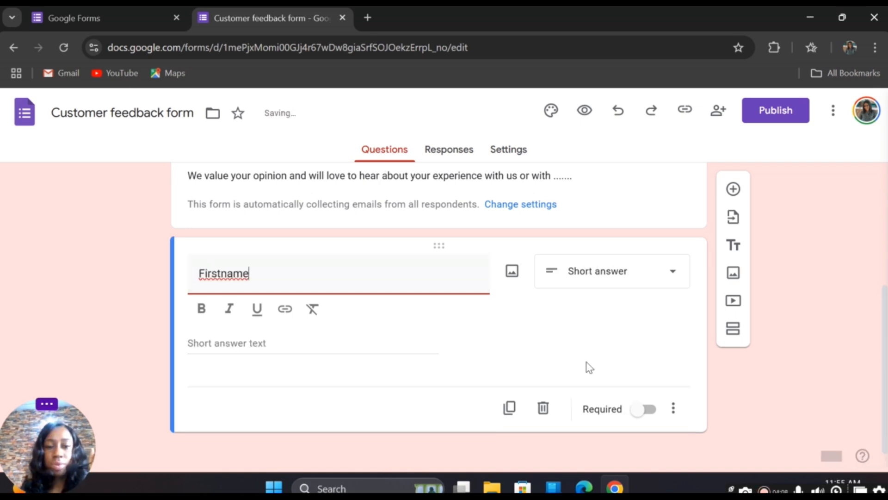
pyautogui.click(539, 311)
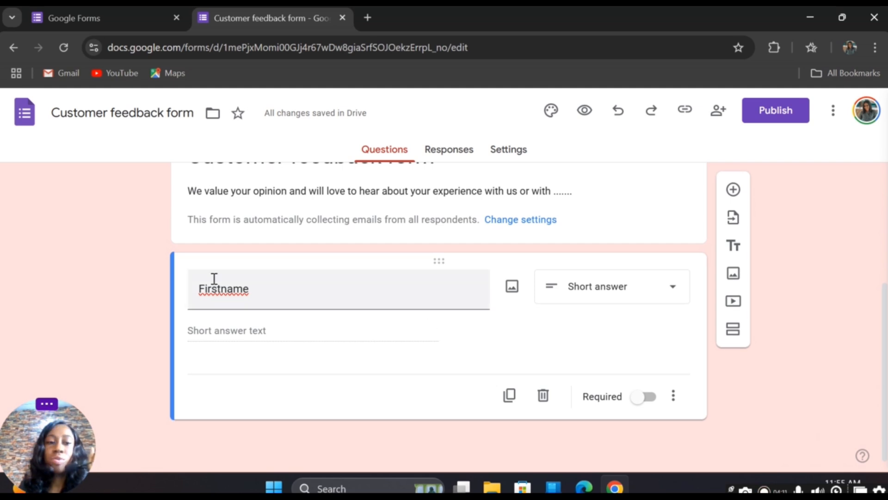
pyautogui.doubleClick(213, 297)
pyautogui.rightClick(213, 298)
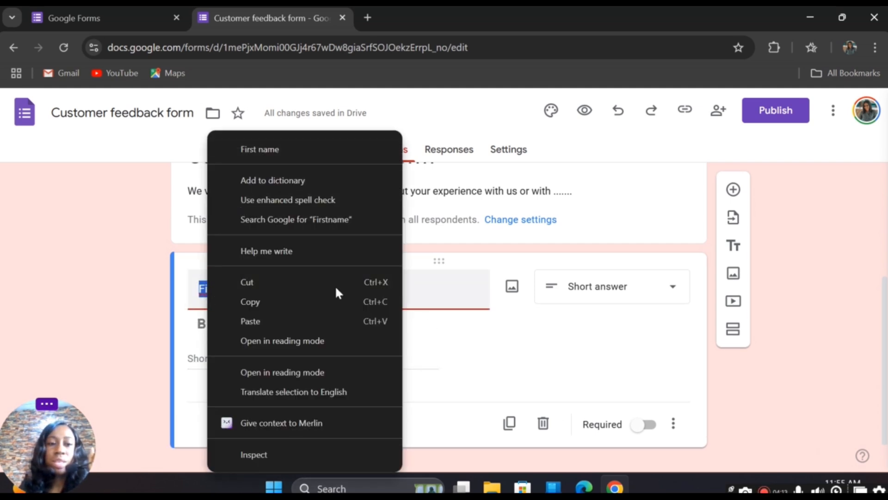
pyautogui.click(484, 337)
pyautogui.click(426, 295)
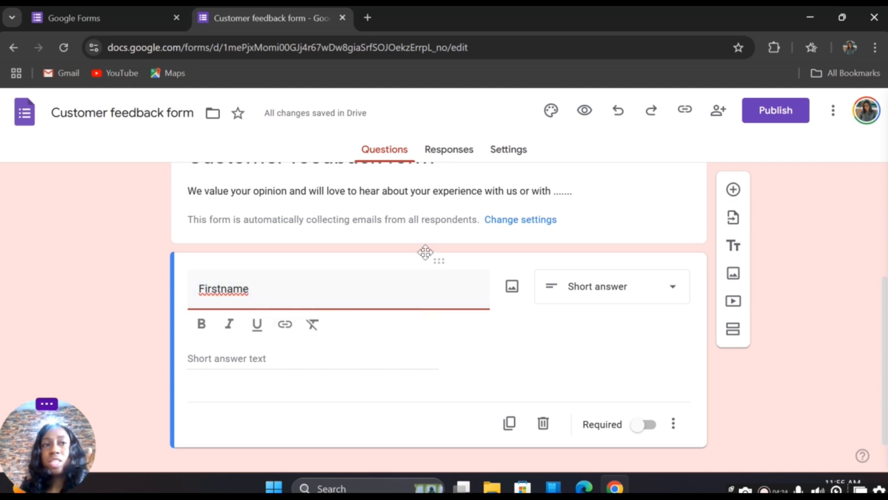
# Step: Examine the answer types available for the Firstname question without changing its type
pyautogui.scroll(-1, 421, 280)
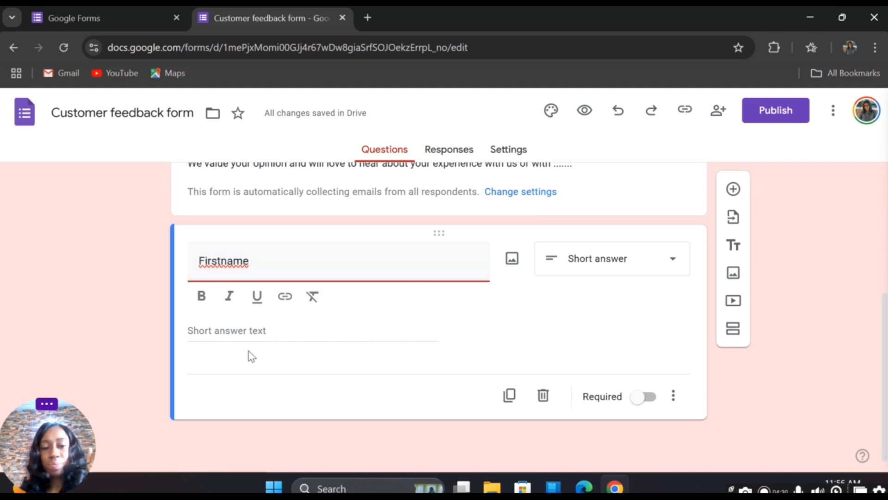
pyautogui.click(672, 263)
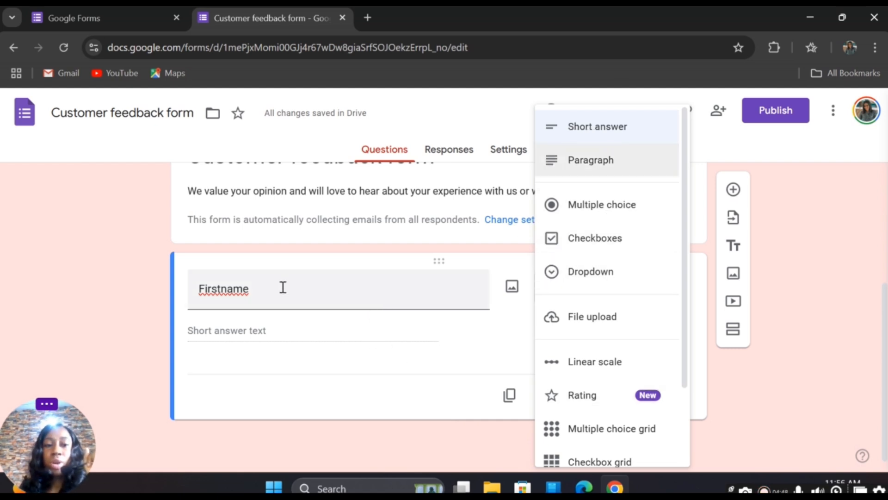
pyautogui.click(293, 333)
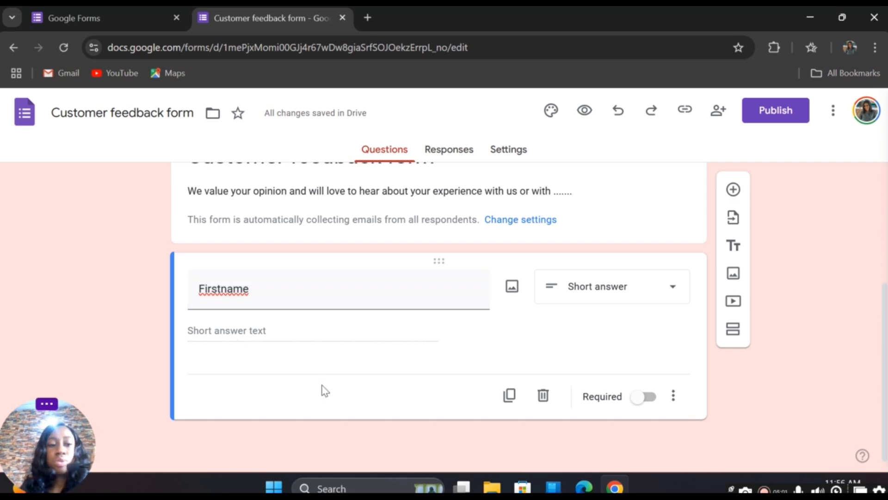
pyautogui.click(667, 287)
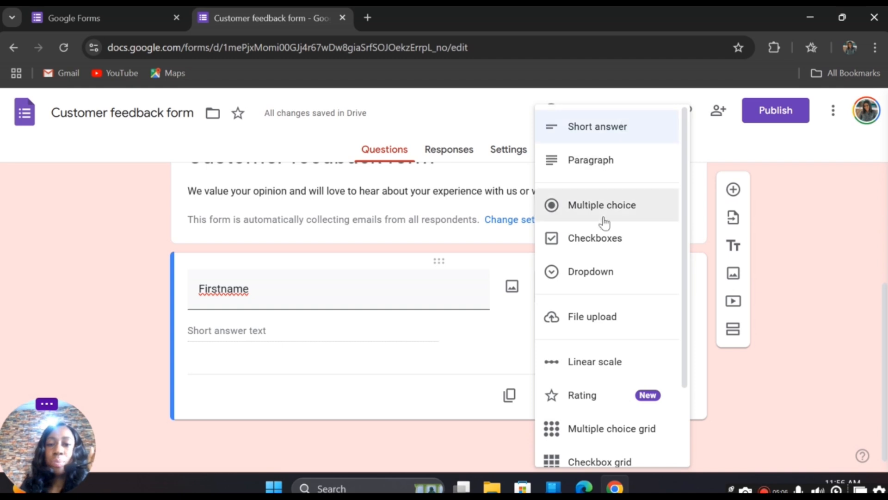
pyautogui.click(442, 385)
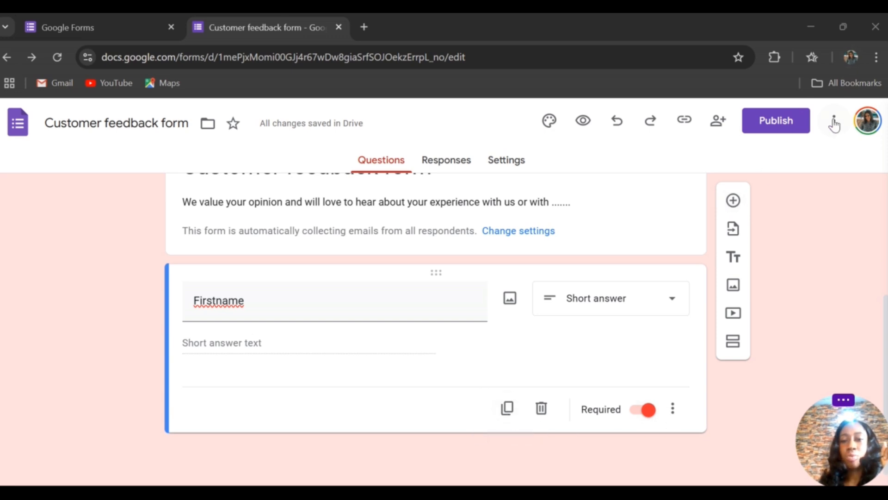
# Step: Add a new question titled "Last name" below Firstname and make it required
pyautogui.click(733, 200)
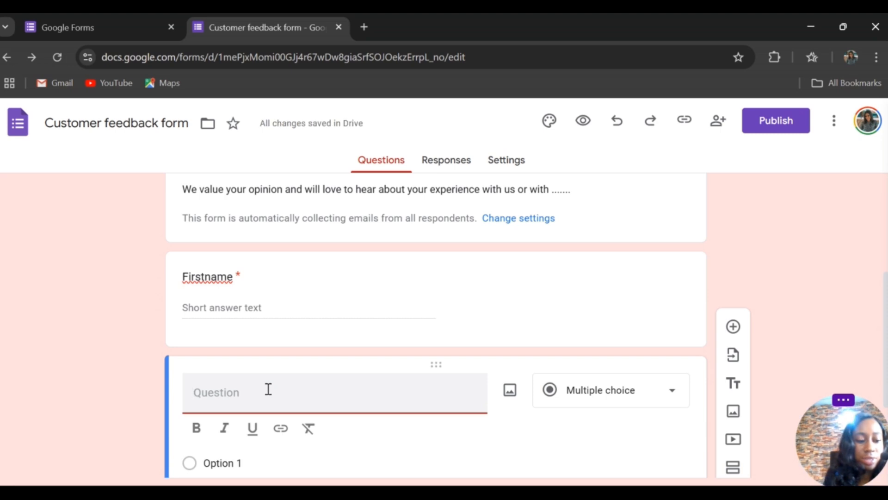
pyautogui.write('Last')
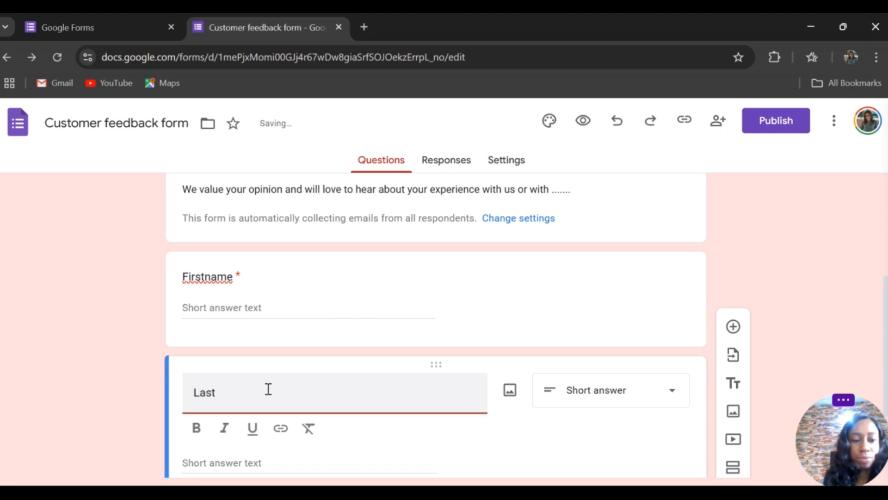
pyautogui.write(' name')
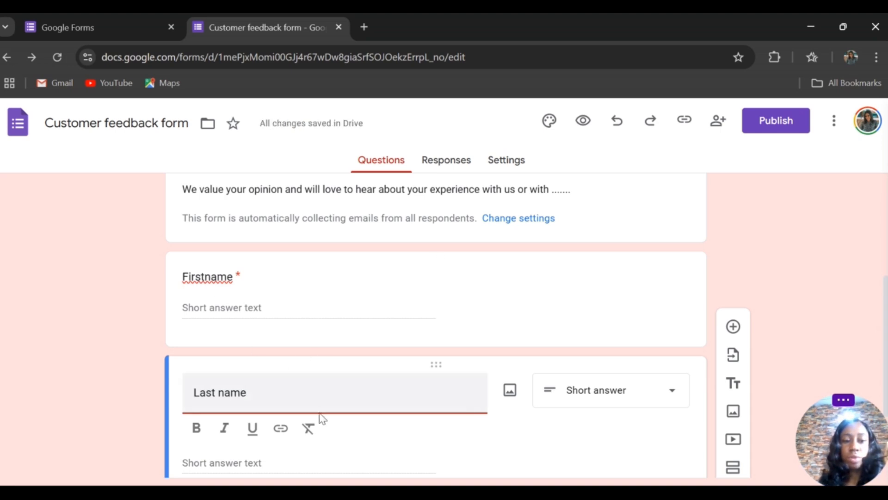
pyautogui.click(517, 434)
pyautogui.scroll(-1, 587, 360)
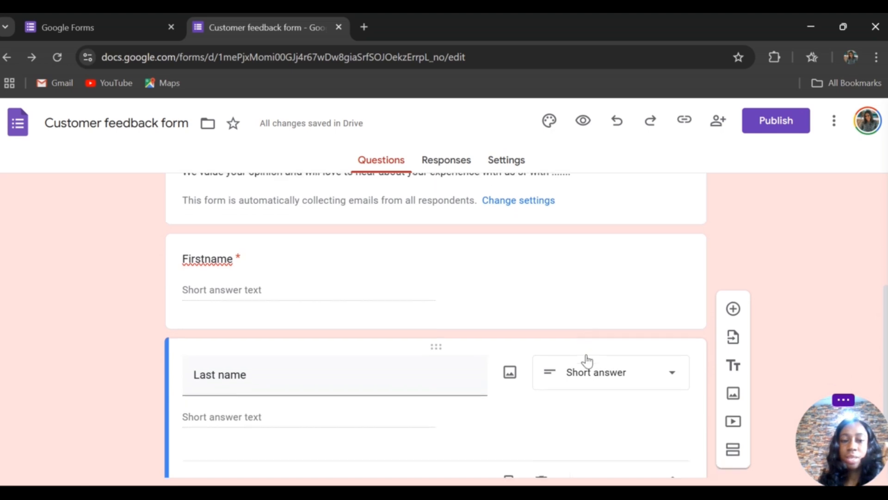
pyautogui.scroll(-2, 588, 360)
pyautogui.click(642, 411)
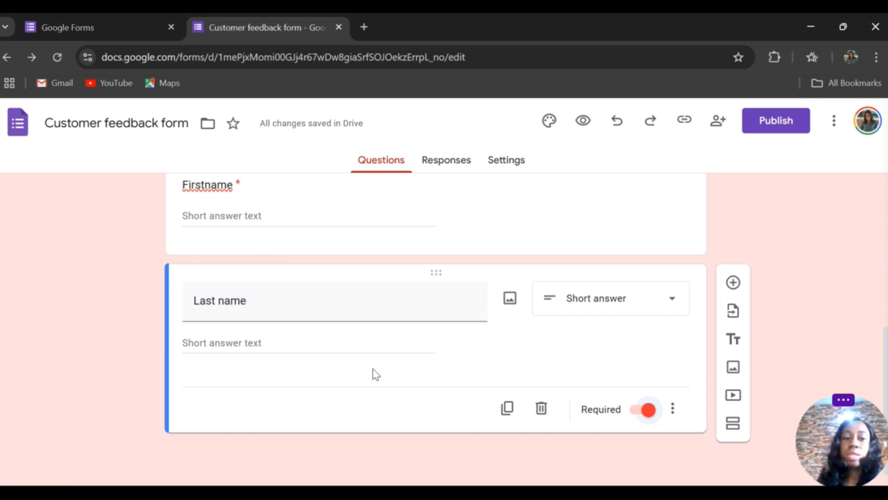
# Step: Add a new question titled "Email" below Last name and make it required
pyautogui.click(734, 283)
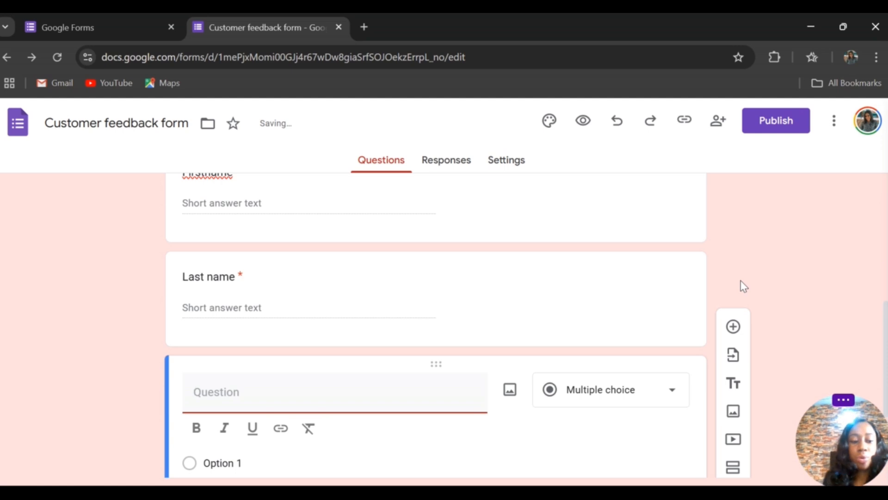
pyautogui.write('Email')
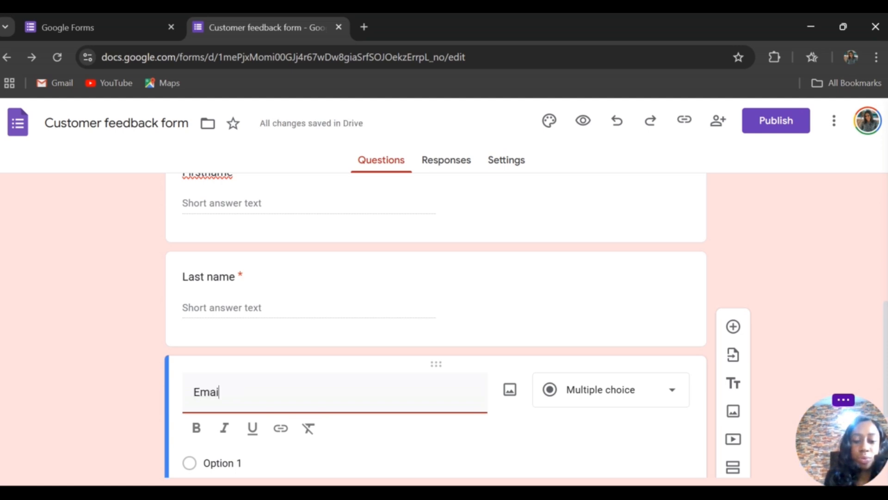
pyautogui.click(512, 434)
pyautogui.scroll(-2, 387, 355)
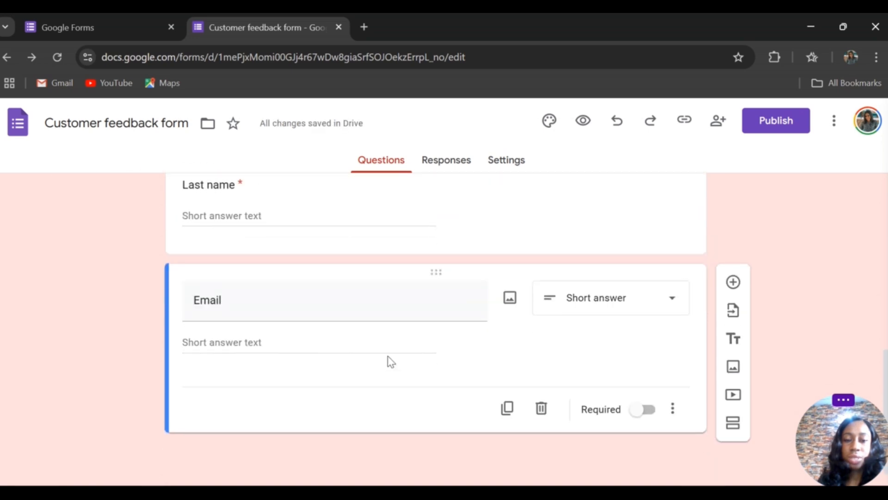
pyautogui.click(639, 416)
# Step: Review the form's Firstname, Last name and Email questions
pyautogui.scroll(6, 325, 382)
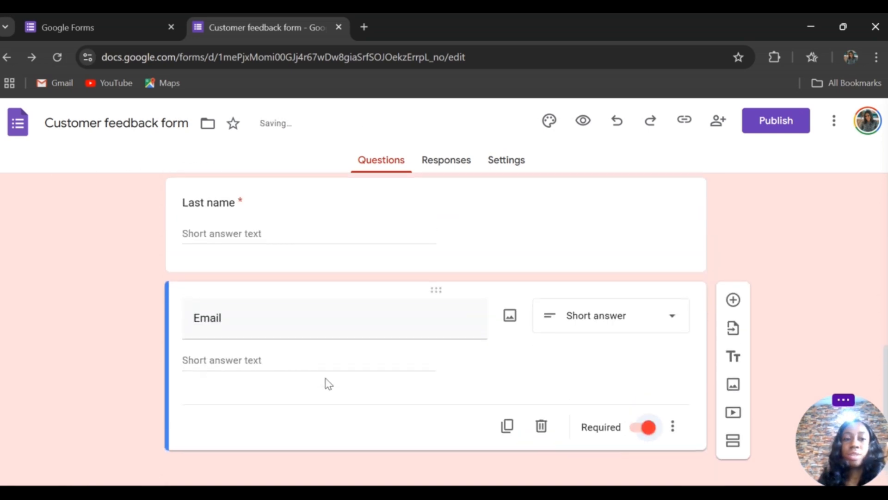
pyautogui.scroll(-6, 329, 382)
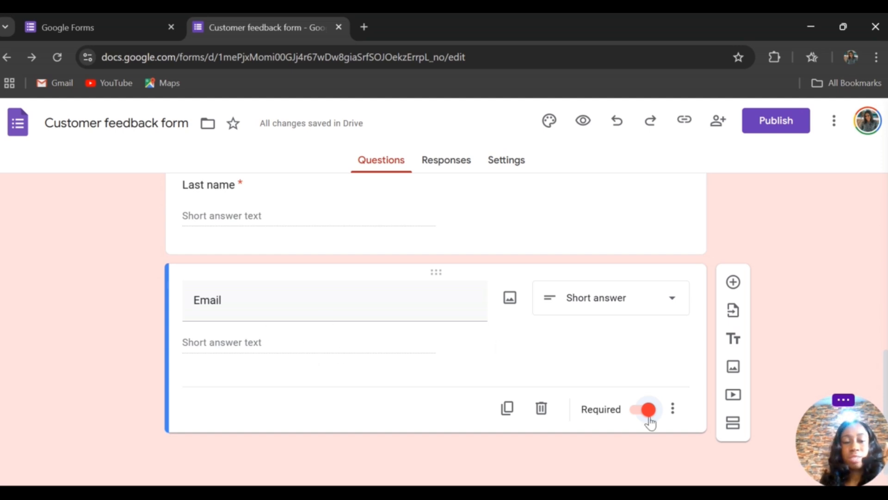
pyautogui.scroll(8, 368, 361)
pyautogui.scroll(-6, 370, 370)
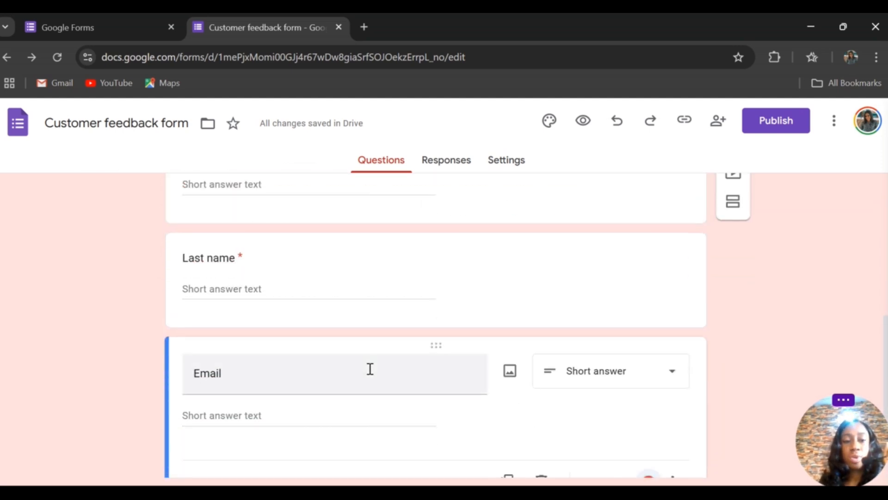
pyautogui.scroll(-2, 375, 368)
pyautogui.scroll(5, 363, 357)
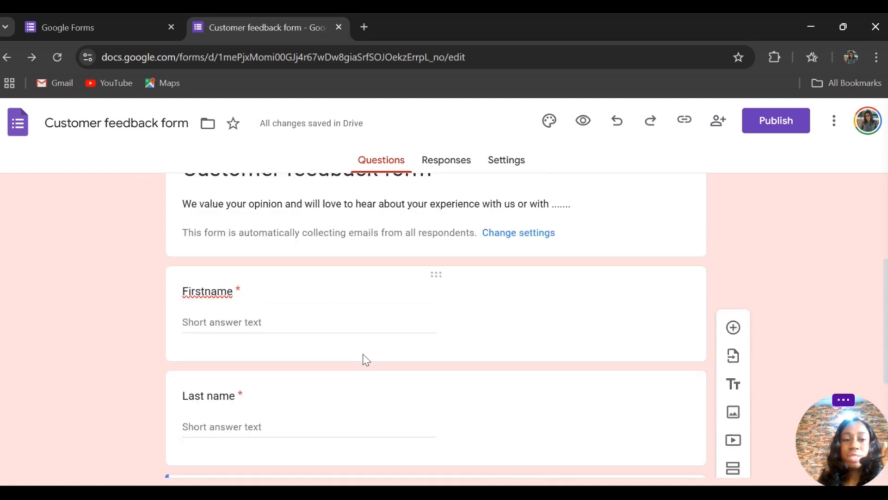
pyautogui.scroll(-3, 365, 358)
pyautogui.scroll(3, 361, 353)
pyautogui.scroll(-4, 359, 352)
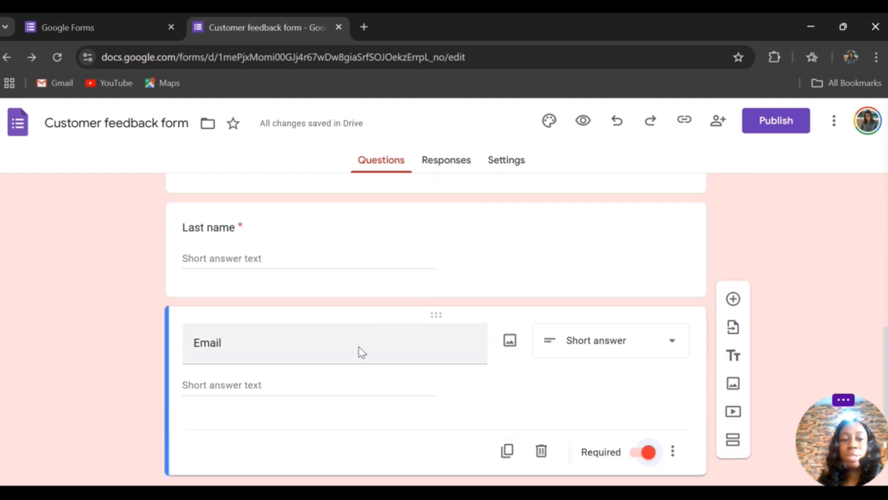
pyautogui.scroll(-1, 358, 363)
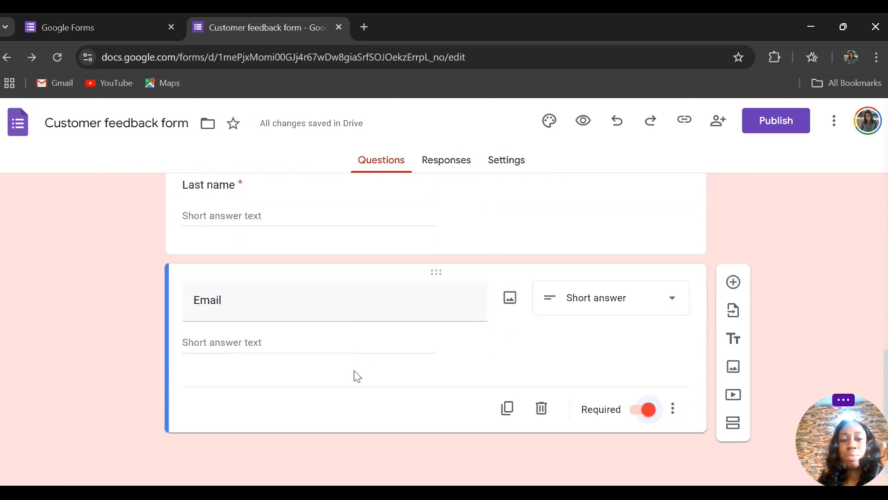
# Step: Add a new question titled "How would you rate your experience with us?" below Email
pyautogui.click(734, 281)
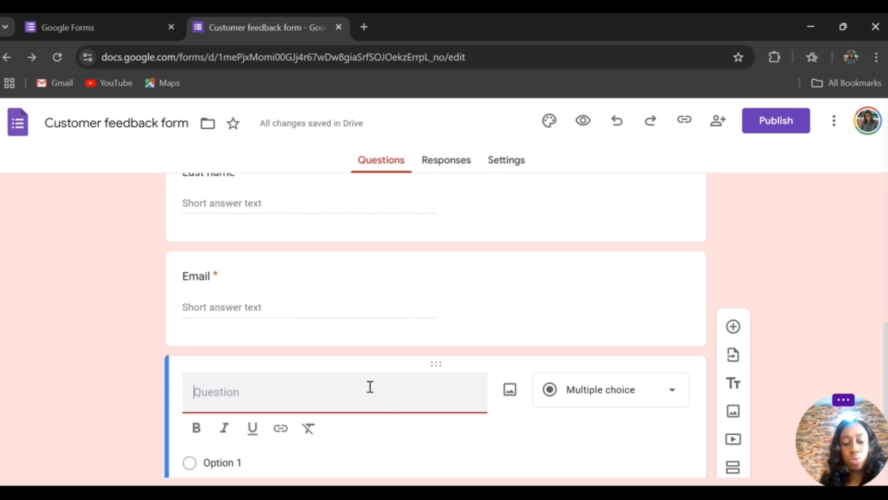
pyautogui.write('How would you rate your experien')
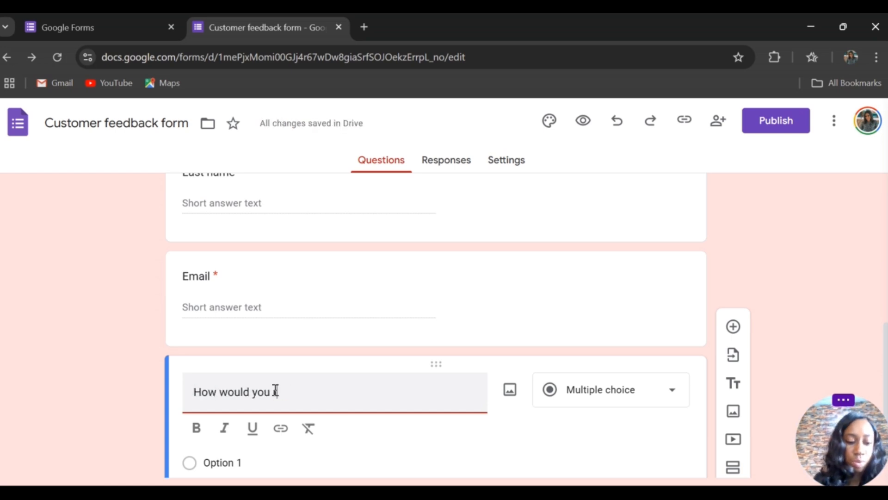
pyautogui.write('ce with us?')
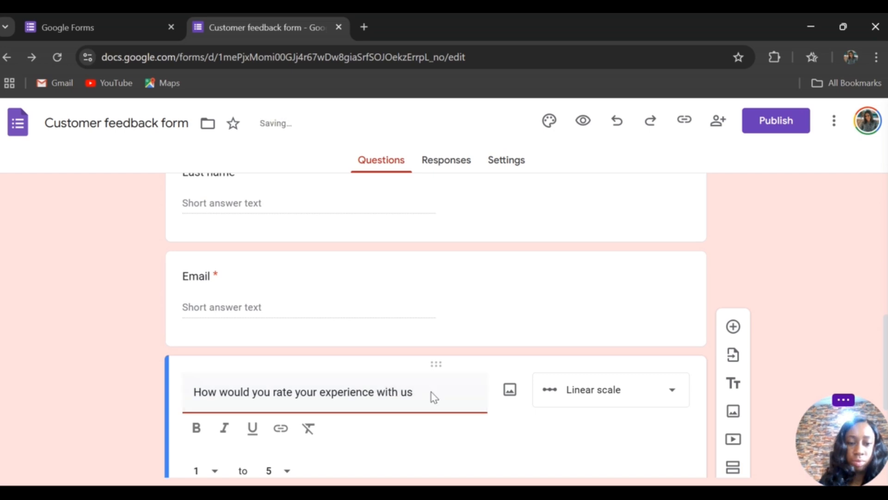
pyautogui.click(520, 423)
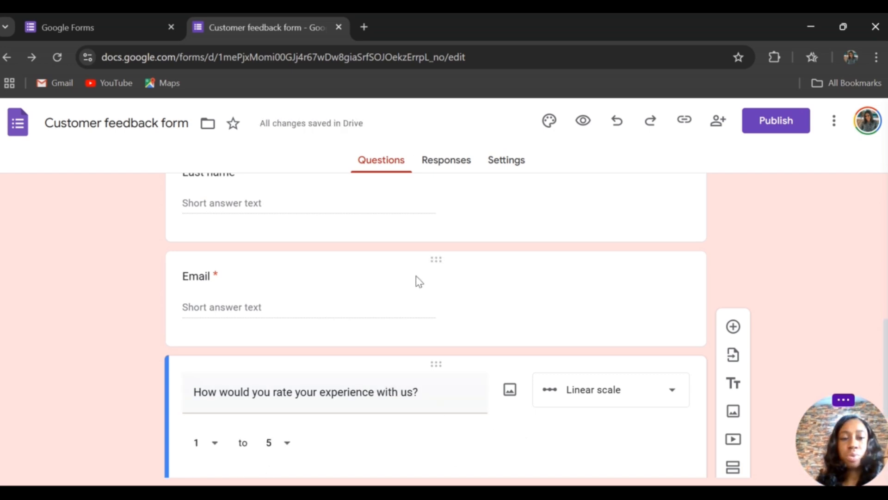
# Step: Examine the experience question's scale settings and the values offered for its upper limit without changing them
pyautogui.scroll(-2, 395, 300)
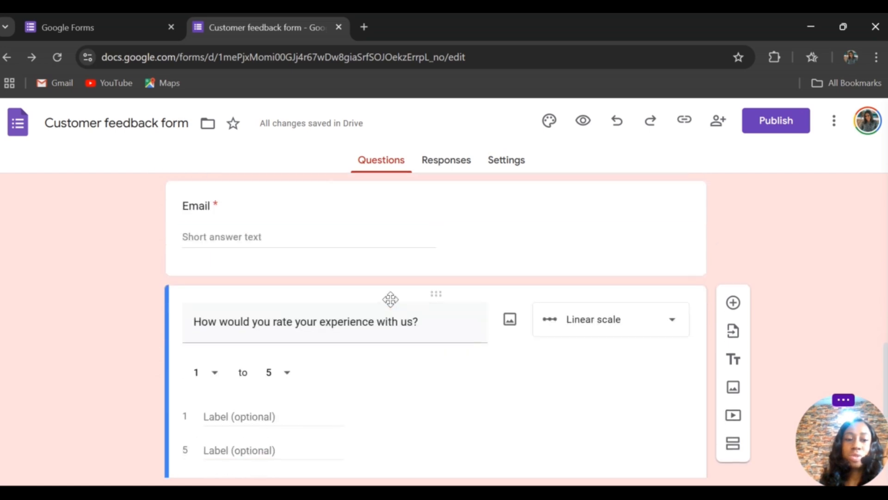
pyautogui.scroll(2, 360, 344)
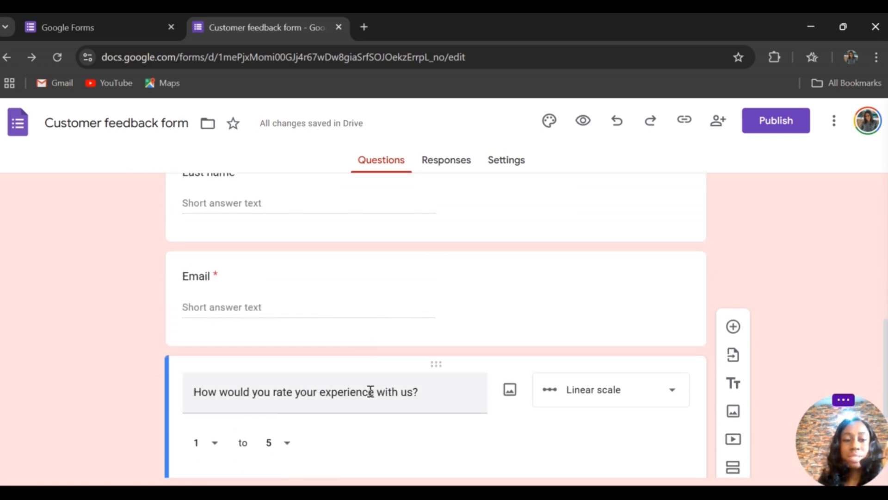
pyautogui.scroll(-2, 450, 388)
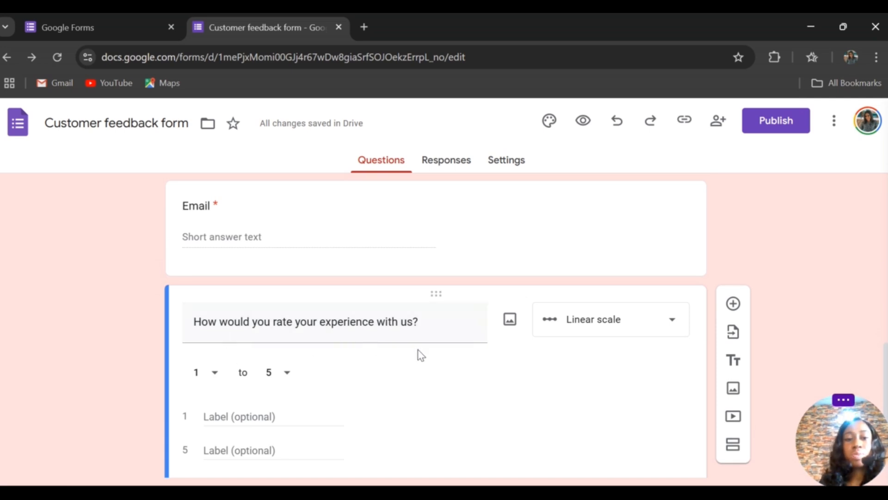
pyautogui.scroll(-2, 451, 352)
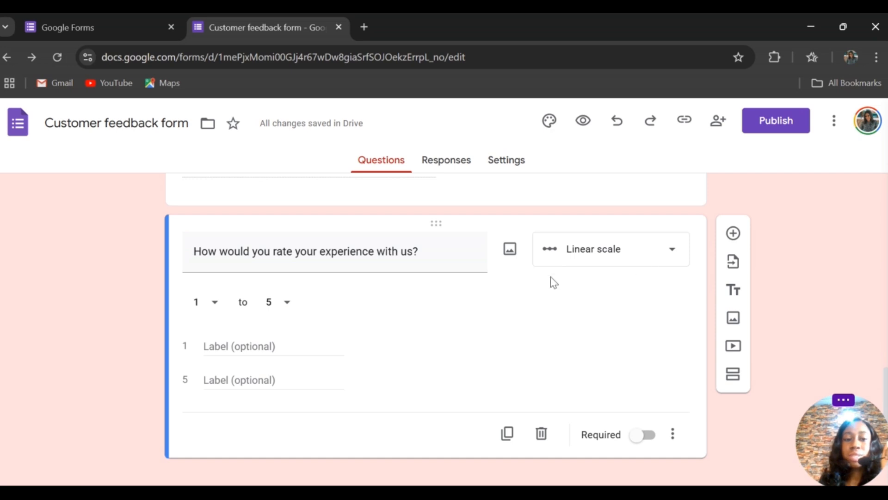
pyautogui.click(287, 305)
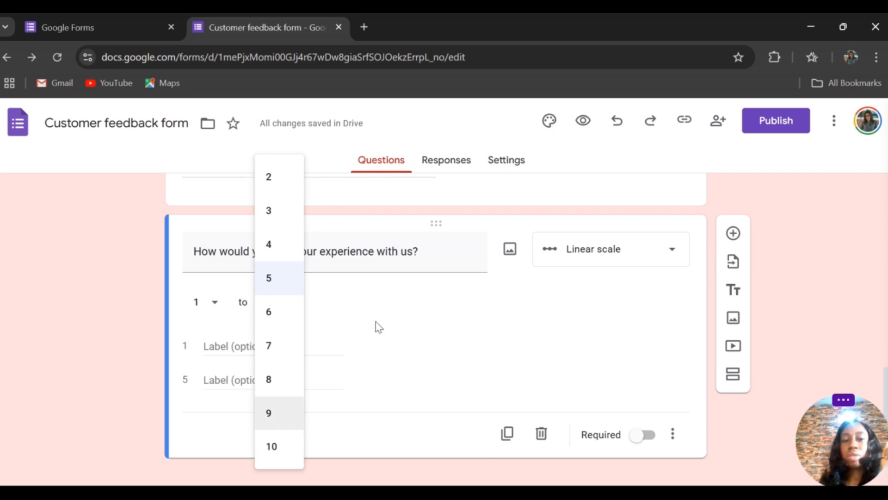
pyautogui.click(394, 351)
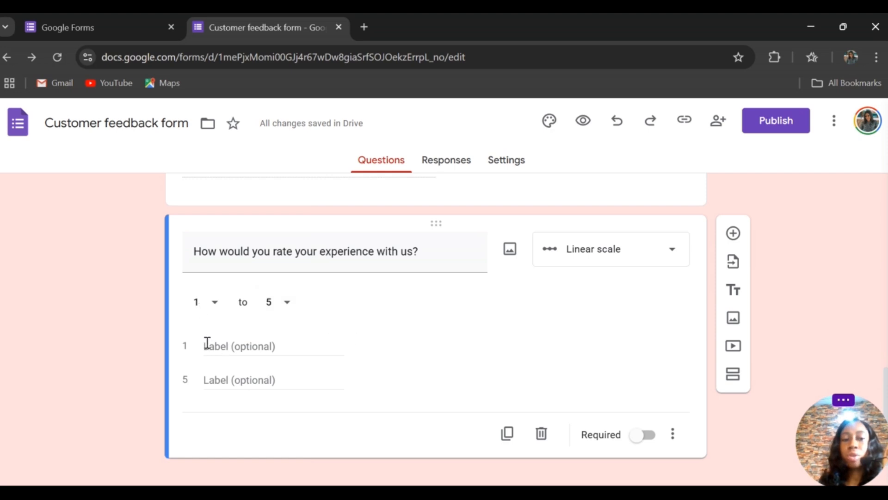
# Step: Label the experience scale's 1 as "Not satisfied" and its 5 as "Very Satisfied"
pyautogui.click(226, 346)
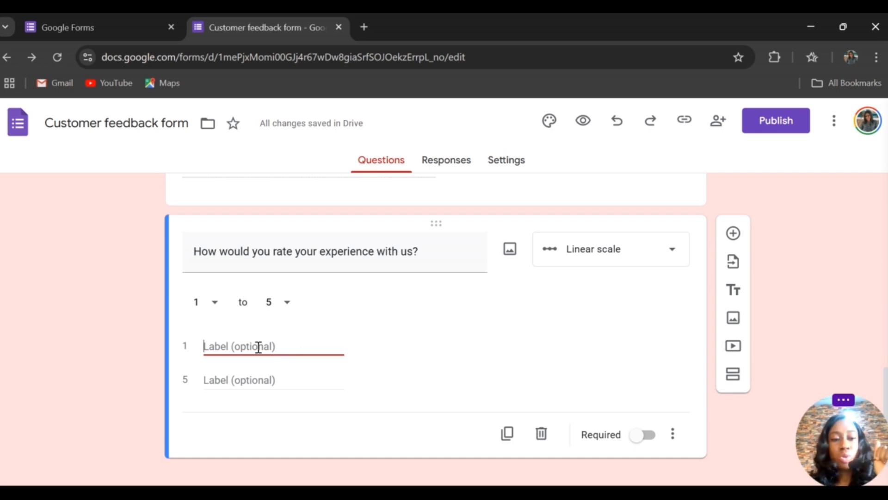
pyautogui.write('Not satisfied')
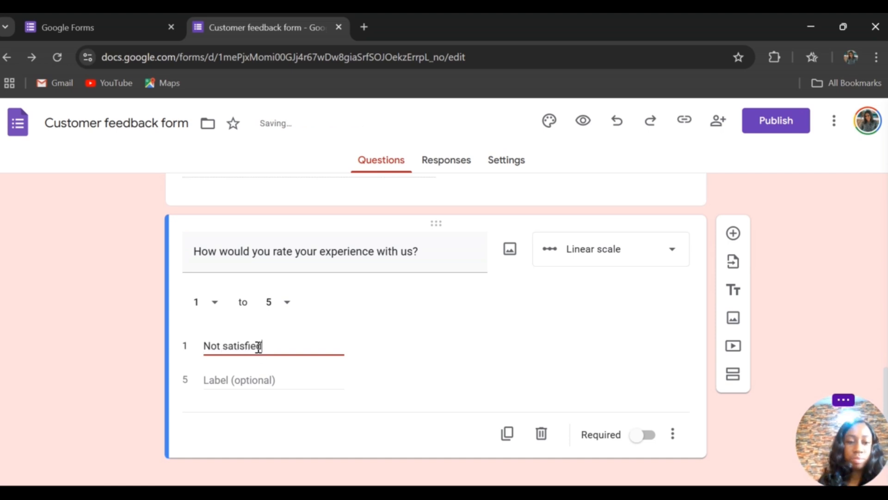
pyautogui.click(280, 386)
pyautogui.write('Very Satisfied')
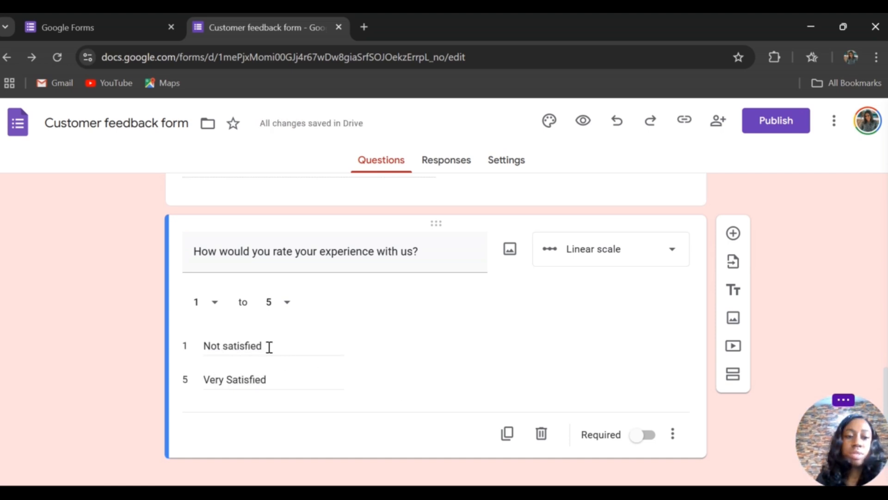
# Step: Capitalize the second word of the label for 1 so it reads "Not Satisfied"
pyautogui.tripleClick(231, 347)
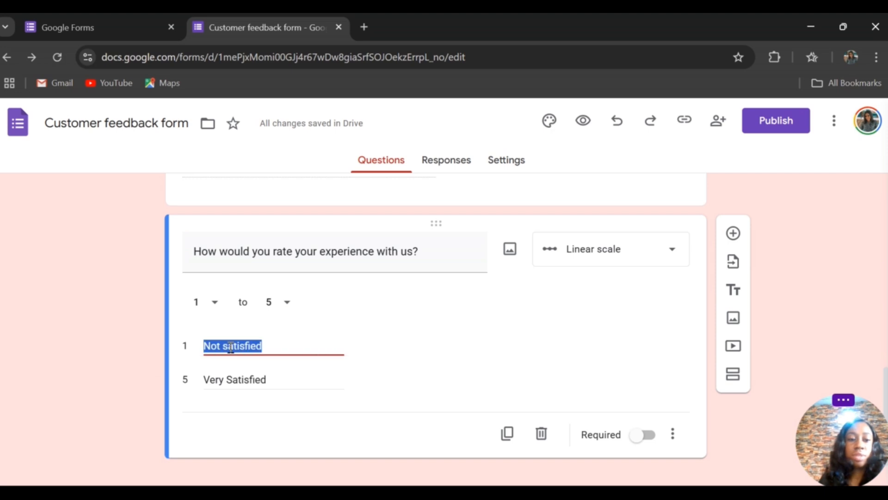
pyautogui.write('Not Satisfied')
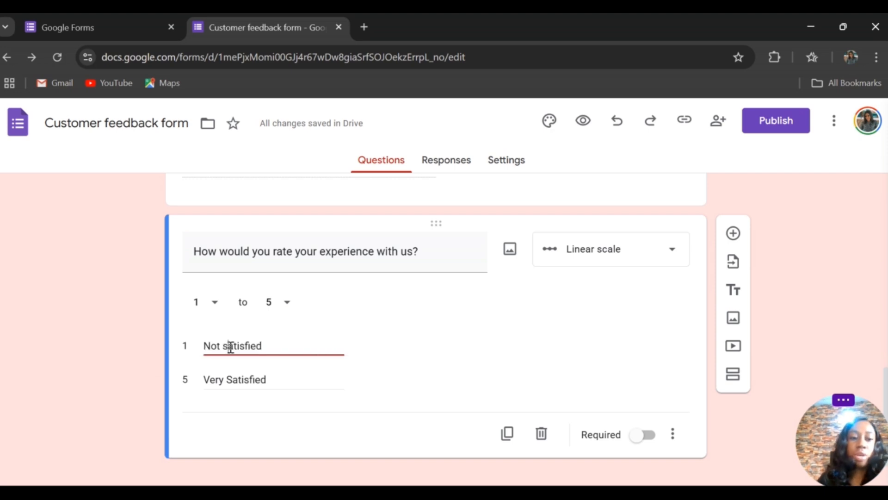
pyautogui.press('BackSpace')
pyautogui.write('S')
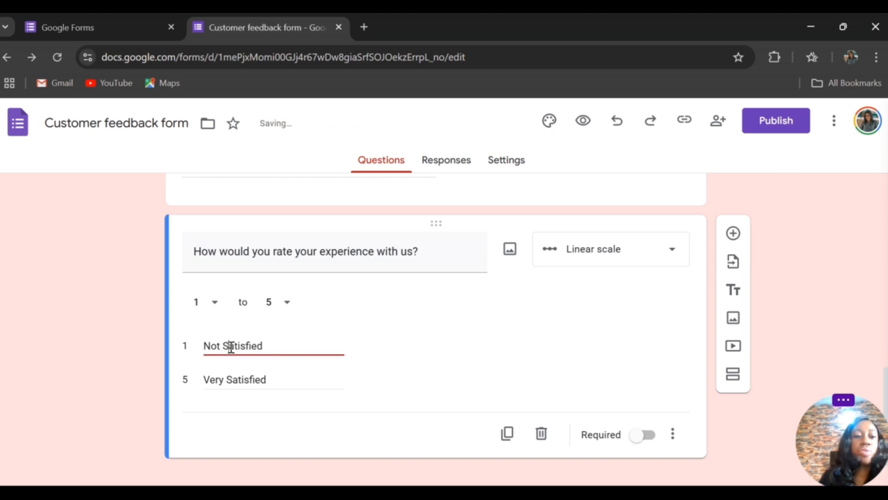
pyautogui.click(432, 387)
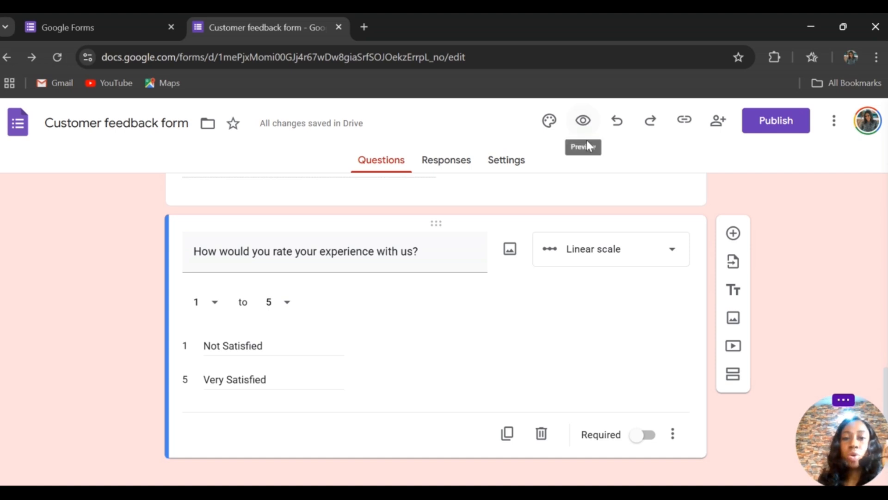
# Step: Preview the form and review its header, description, name and email questions, and experience rating scale
pyautogui.click(583, 124)
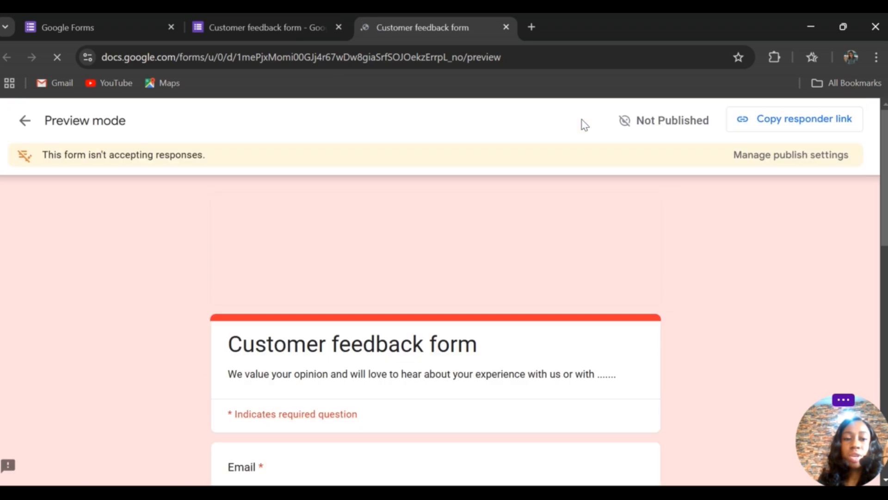
pyautogui.scroll(-2, 369, 251)
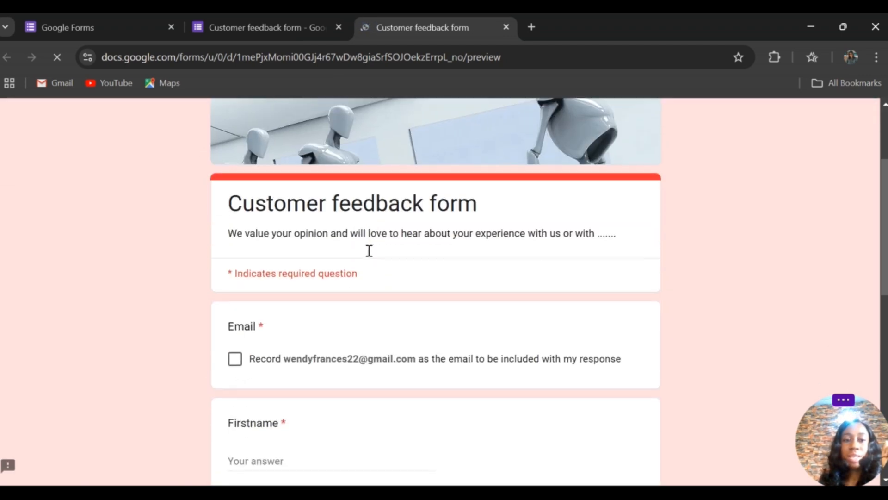
pyautogui.scroll(1, 483, 213)
pyautogui.scroll(1, 488, 222)
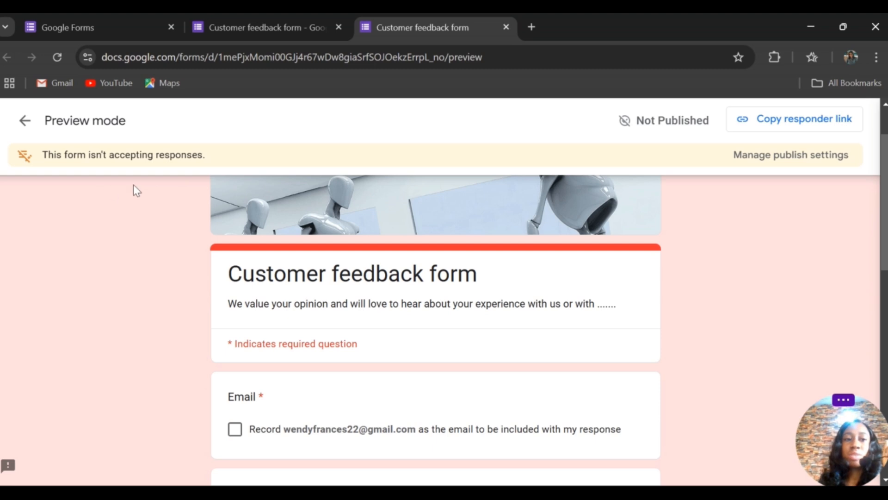
pyautogui.scroll(2, 555, 287)
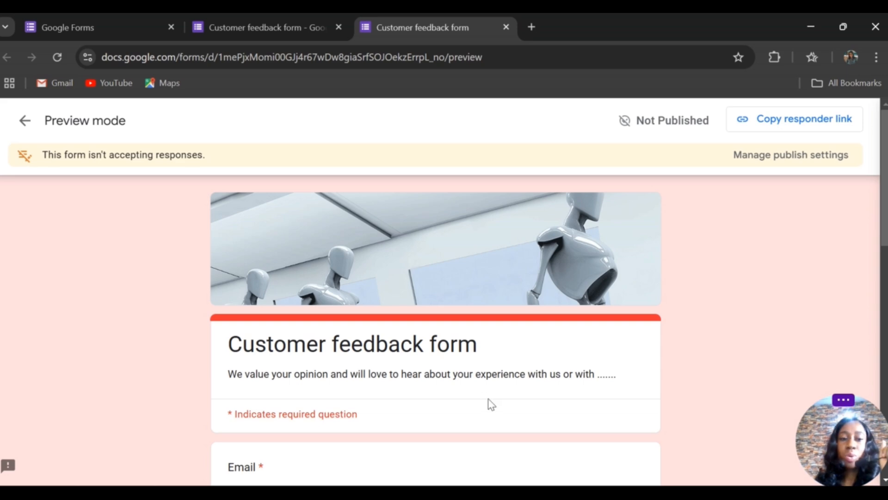
pyautogui.scroll(-2, 488, 399)
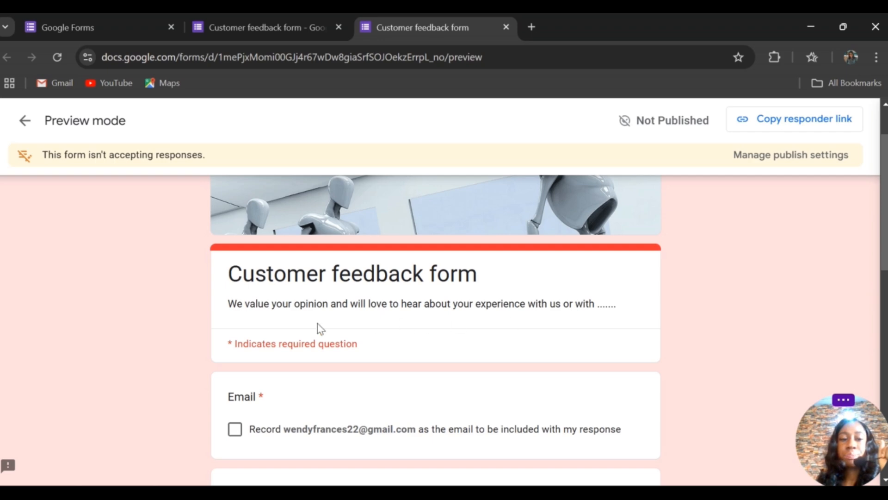
pyautogui.scroll(-1, 578, 319)
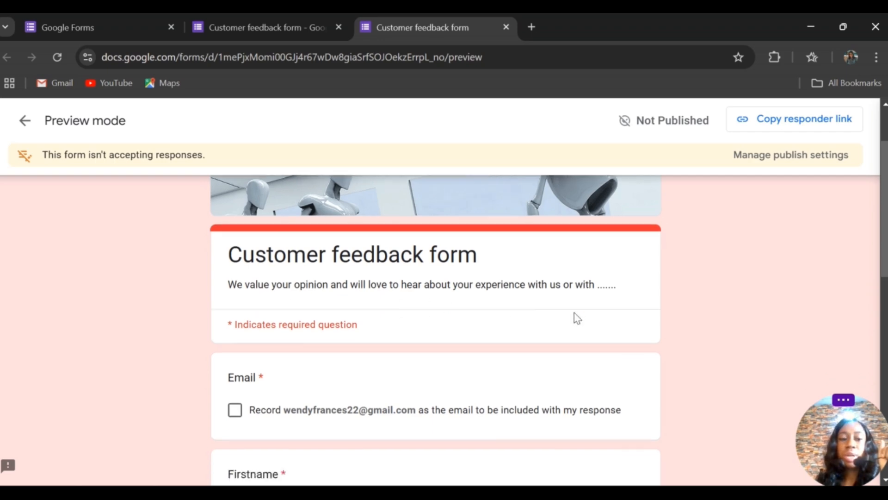
pyautogui.scroll(-3, 577, 318)
pyautogui.scroll(-3, 343, 283)
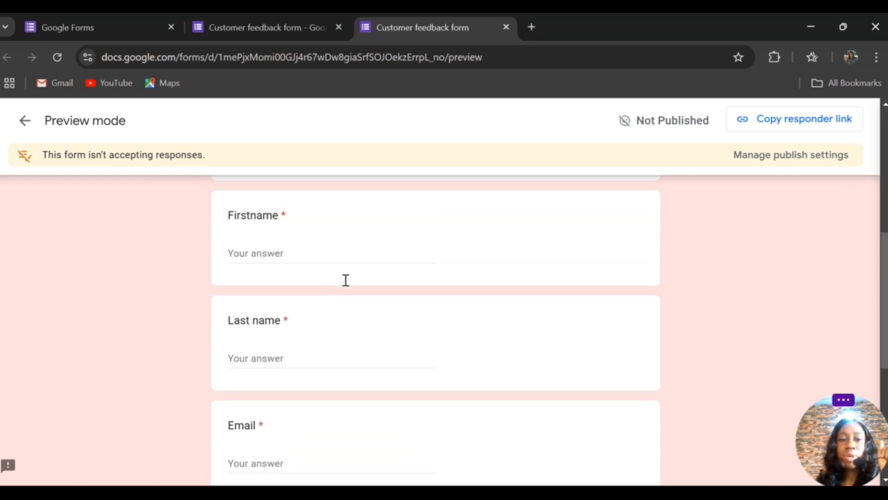
pyautogui.scroll(2, 345, 280)
pyautogui.scroll(-2, 345, 283)
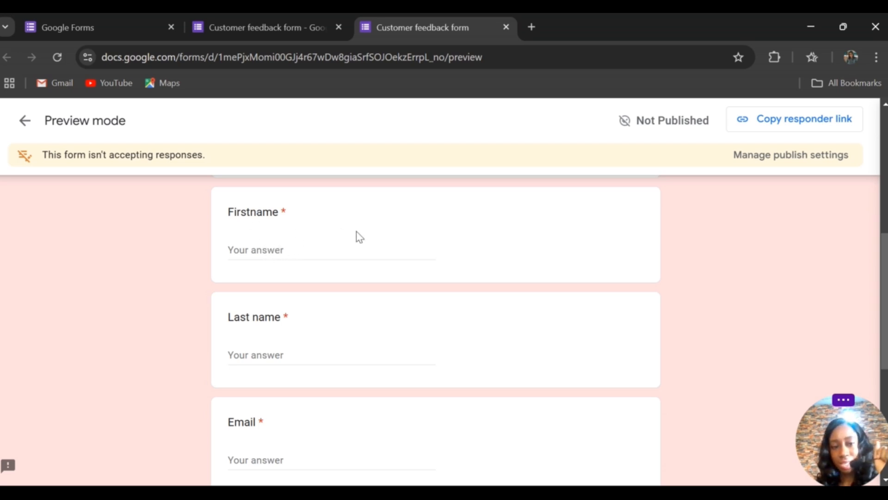
pyautogui.scroll(-5, 278, 313)
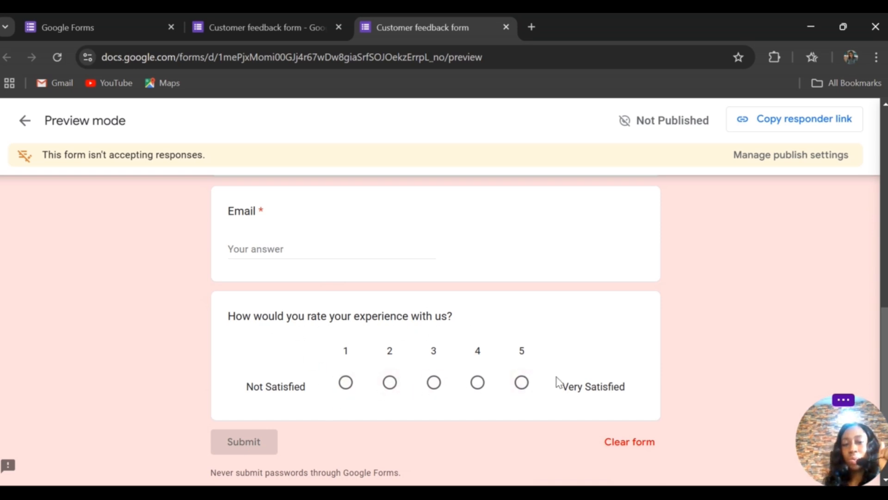
# Step: Test the experience rating scale in the preview by choosing each rating from 1 to 5, ending on 3
pyautogui.click(346, 385)
pyautogui.click(390, 384)
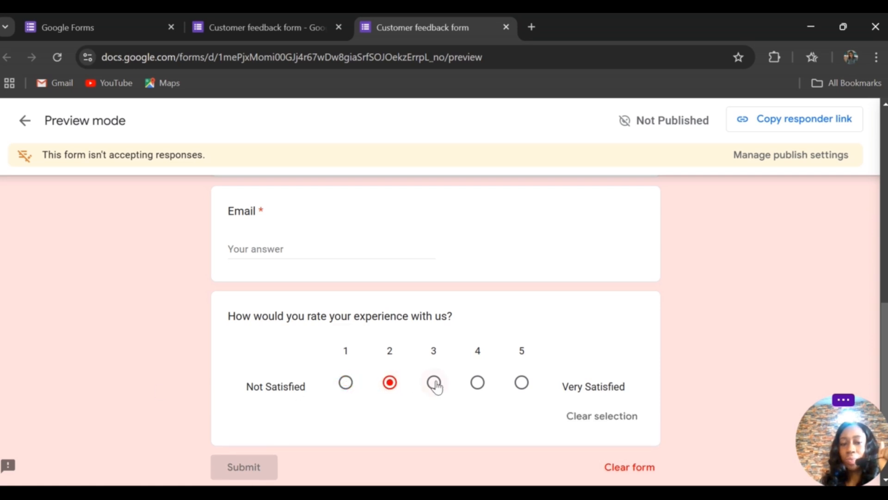
pyautogui.click(435, 383)
pyautogui.click(477, 383)
pyautogui.click(522, 383)
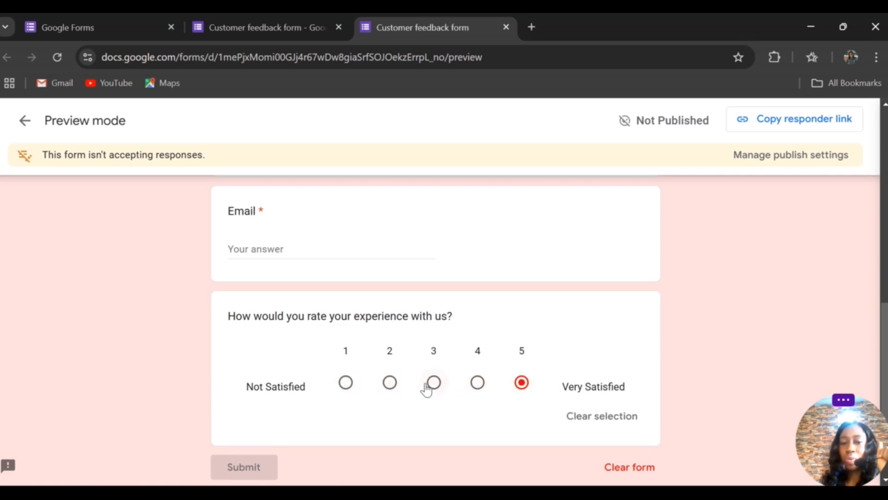
pyautogui.click(433, 383)
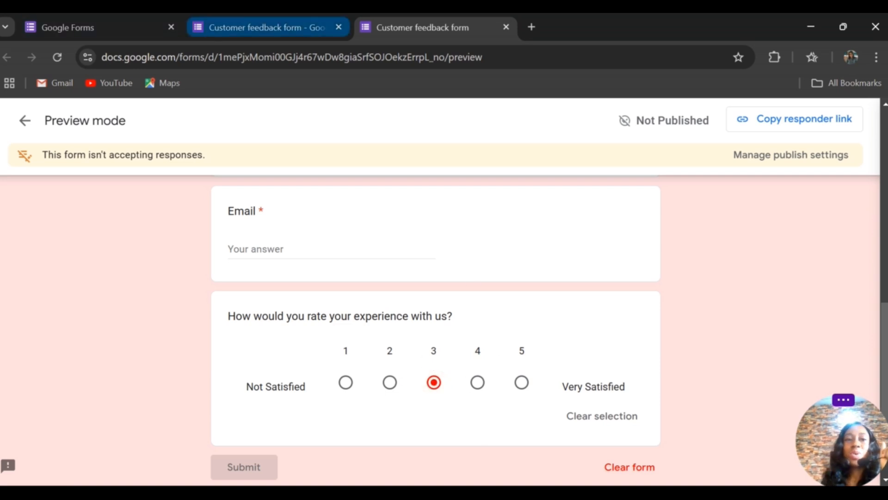
# Step: Return to the form editor and add a question titled "How are you likely to refer us to a friend?" below the experience rating
pyautogui.click(266, 27)
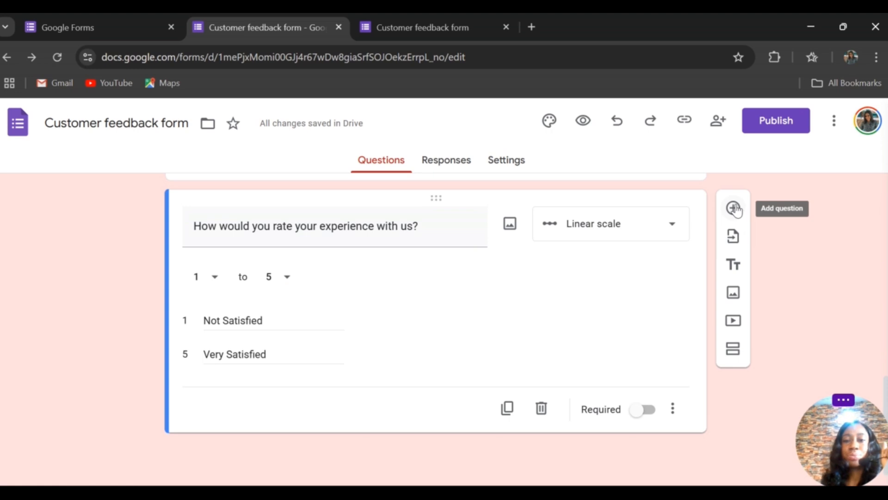
pyautogui.click(734, 208)
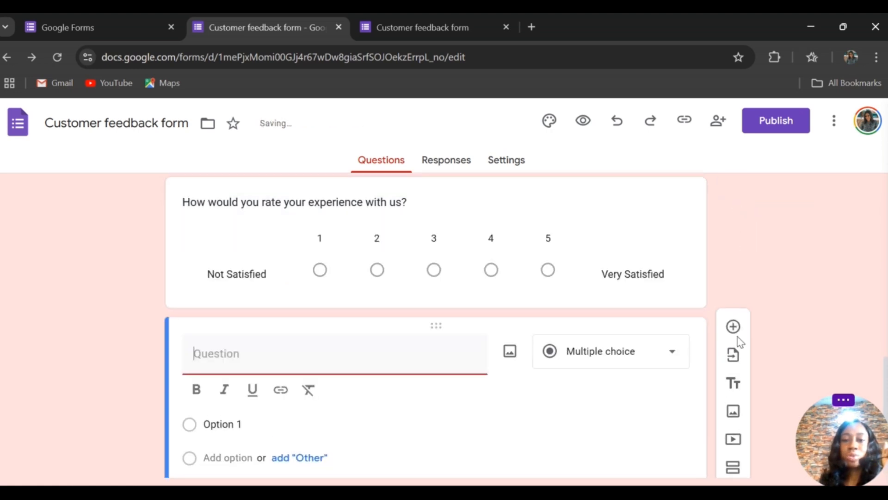
pyautogui.scroll(4, 634, 326)
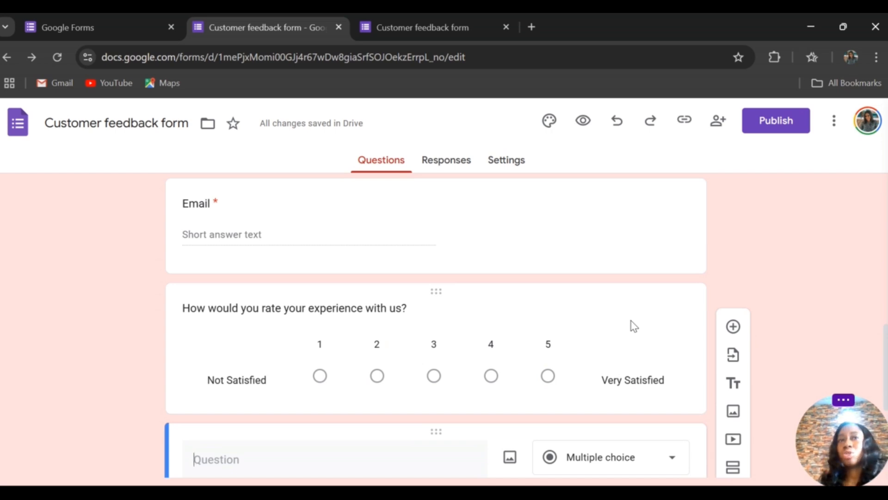
pyautogui.scroll(-3, 634, 326)
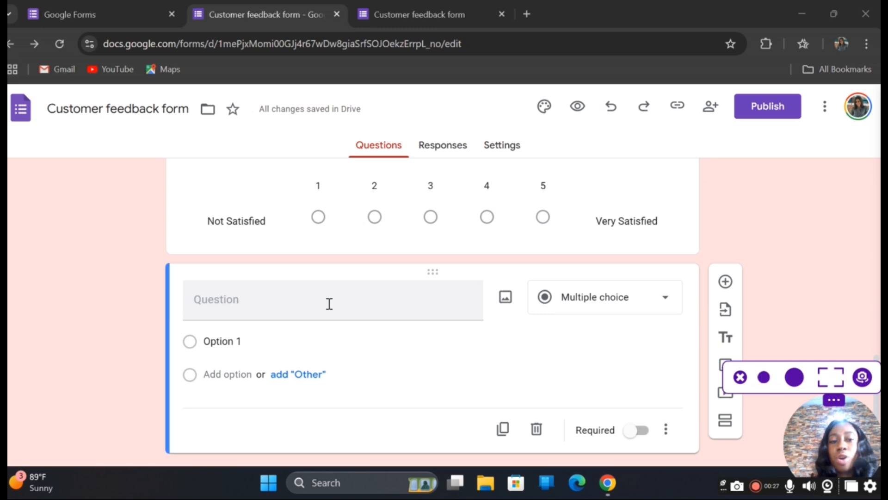
pyautogui.click(329, 304)
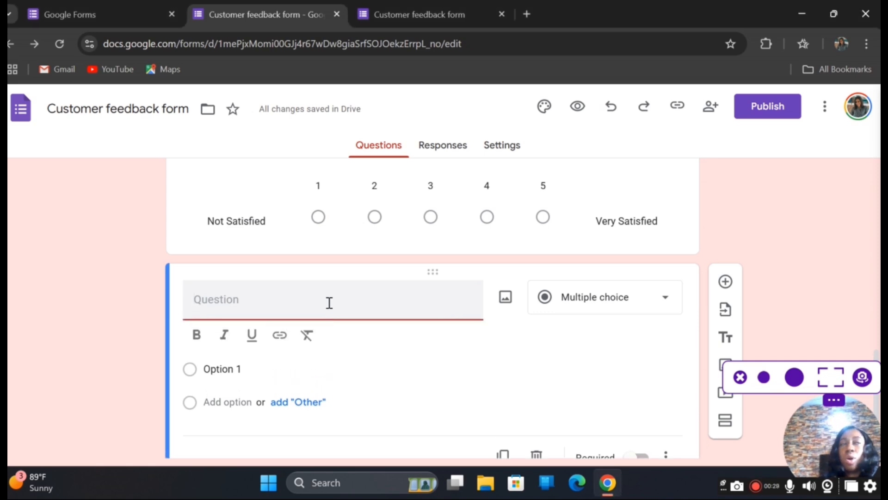
pyautogui.write('How are you likely to refer ius to a friend?')
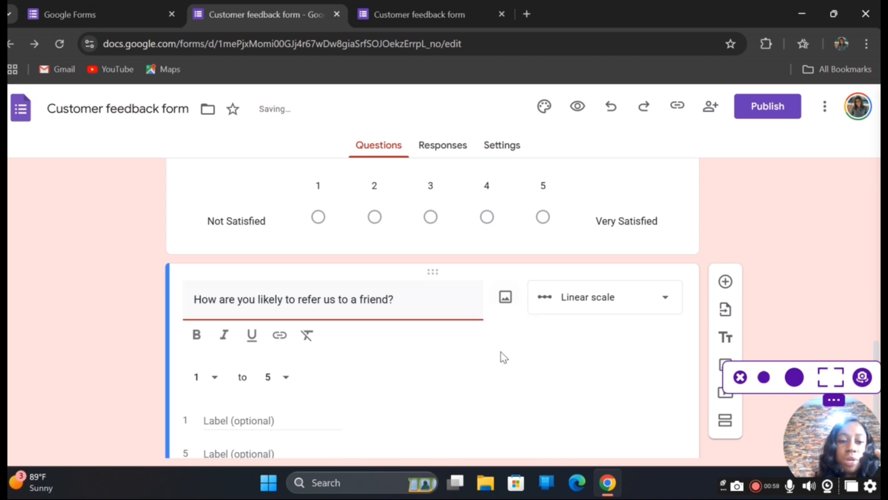
# Step: Set the upper end of the referral question's linear scale to 10
pyautogui.click(503, 357)
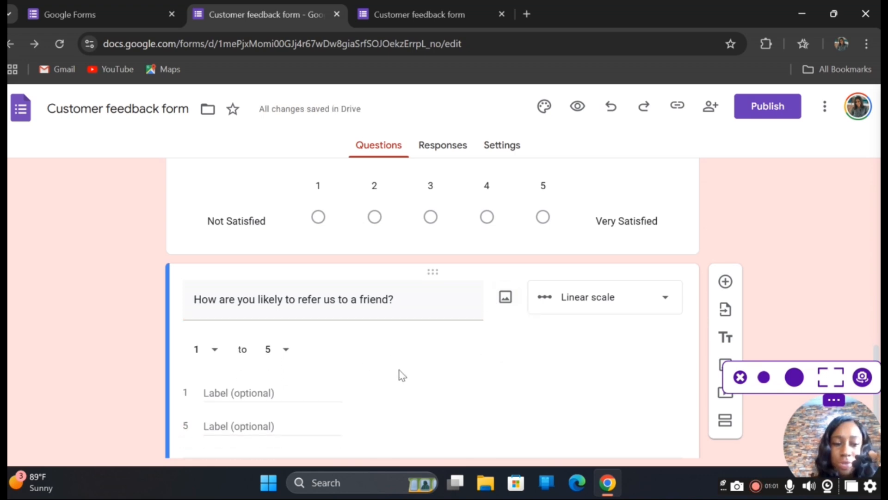
pyautogui.scroll(-2, 417, 374)
pyautogui.scroll(2, 481, 342)
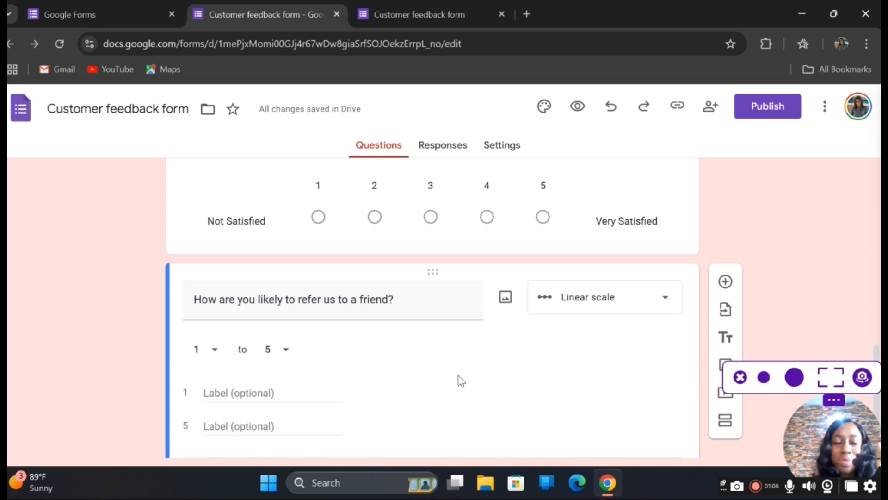
pyautogui.click(286, 350)
pyautogui.click(286, 425)
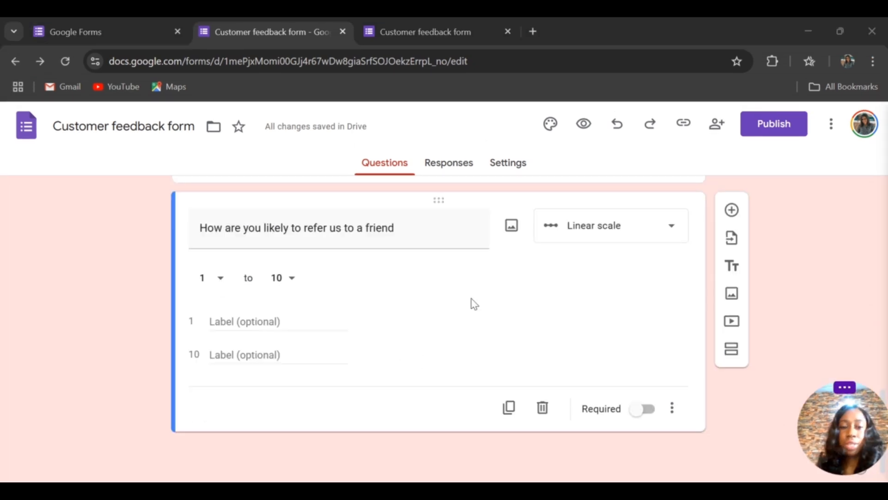
# Step: Label the referral scale "Not very Likely" at 1 and "Extremely Likely" at 10
pyautogui.click(238, 322)
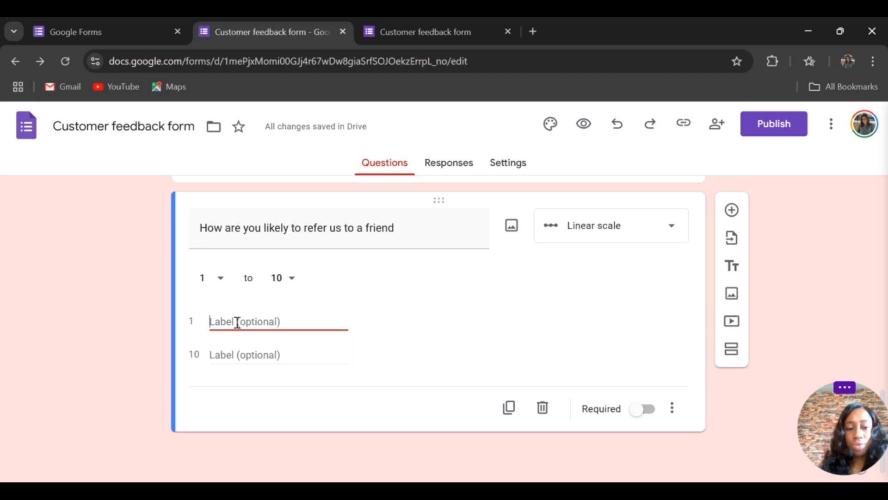
pyautogui.write('Not very likely')
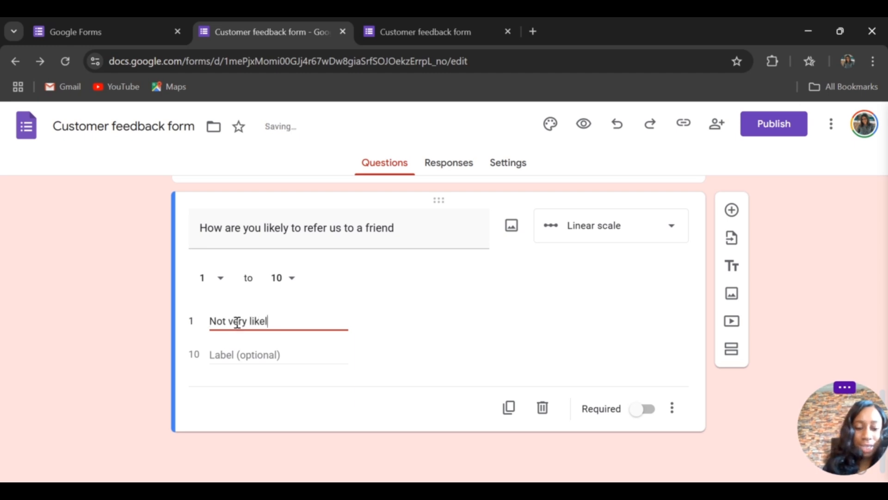
pyautogui.click(248, 354)
pyautogui.write('Very')
pyautogui.press('BackSpace')
pyautogui.press('BackSpace')
pyautogui.press('BackSpace')
pyautogui.press('BackSpace')
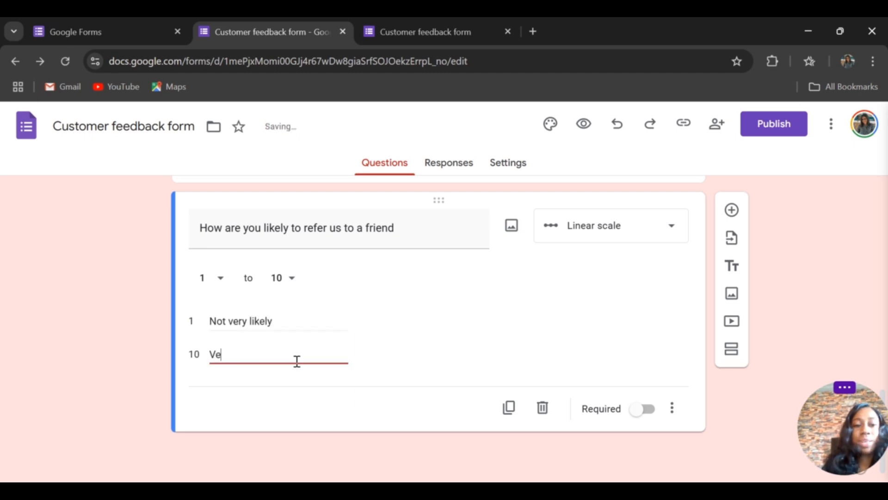
pyautogui.write('Extremely')
pyautogui.write('likey')
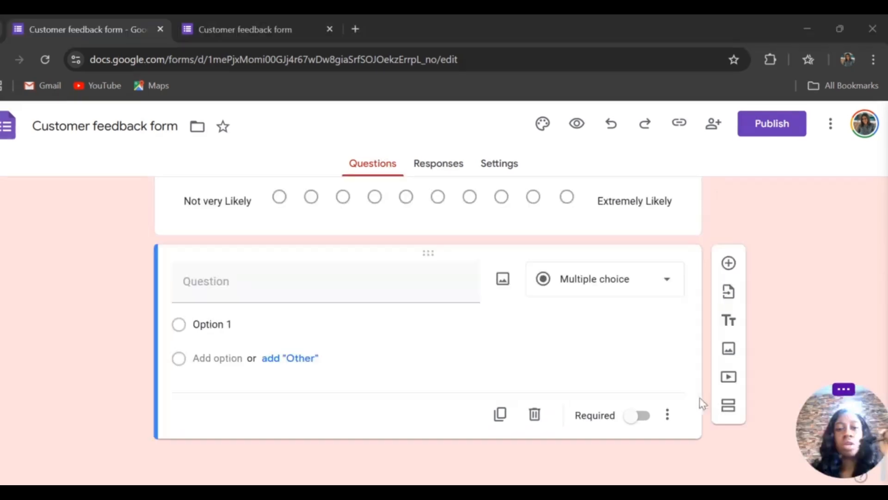
# Step: Title the blank question below the referral scale "How would you want us to improve?" with a paragraph answer
pyautogui.scroll(5, 456, 188)
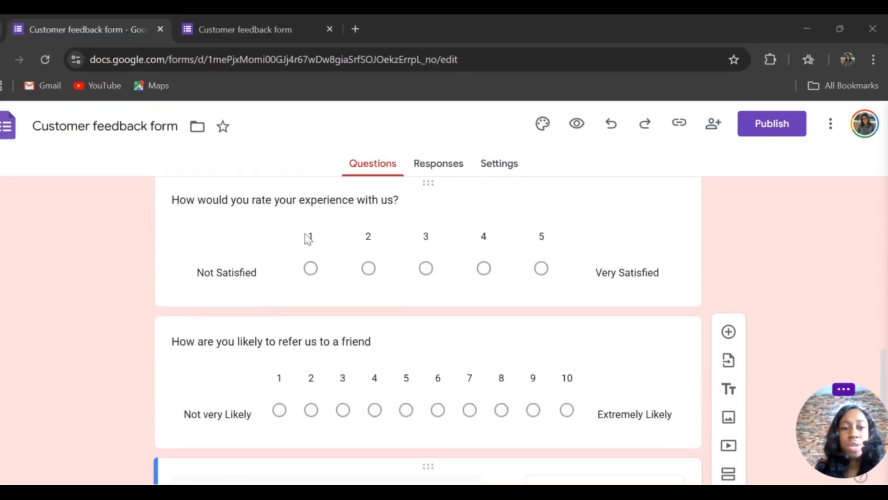
pyautogui.scroll(-5, 444, 240)
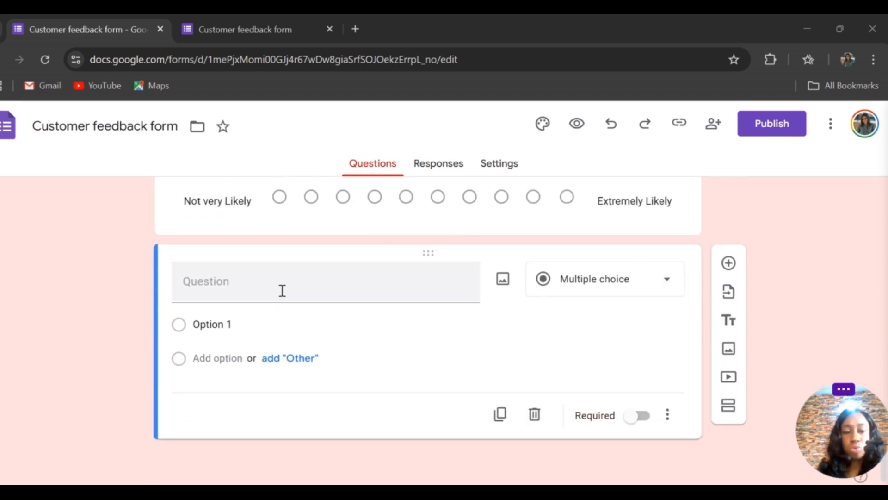
pyautogui.click(255, 284)
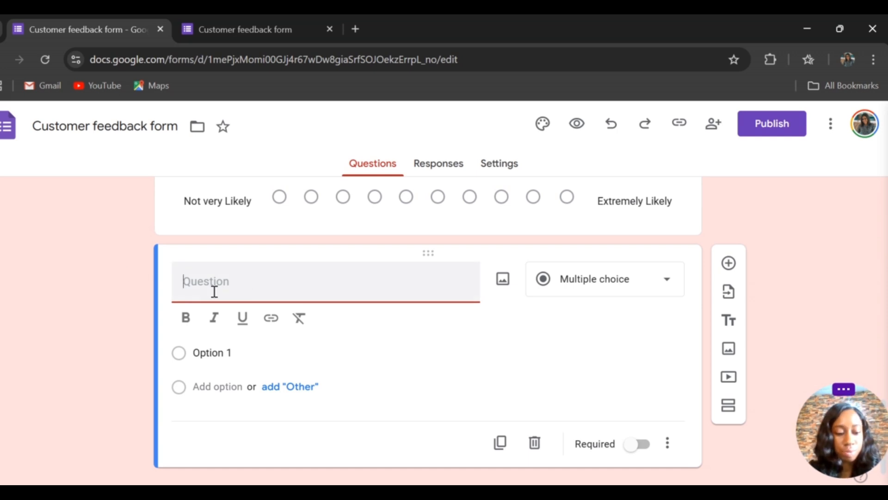
pyautogui.write('How would you want us to improv')
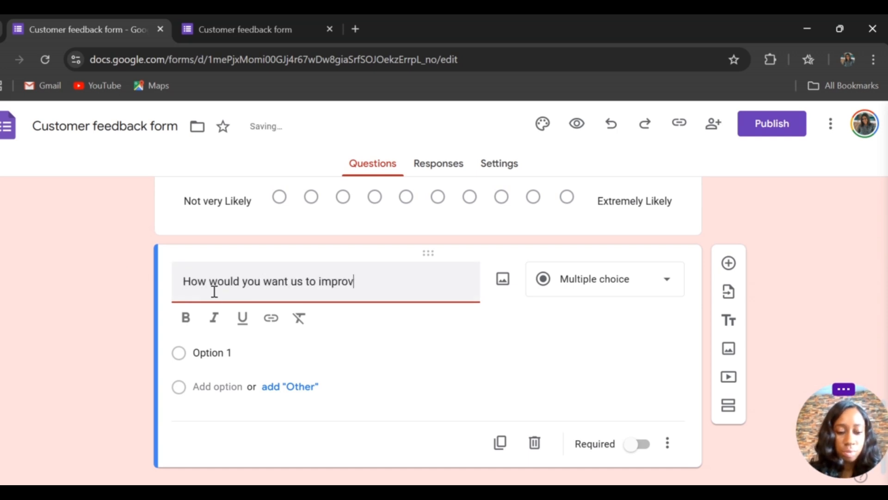
pyautogui.write('e?')
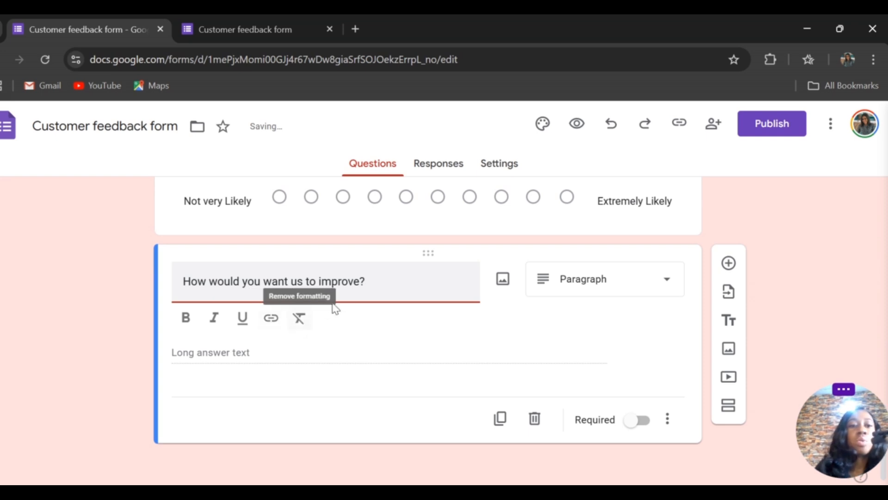
pyautogui.click(560, 317)
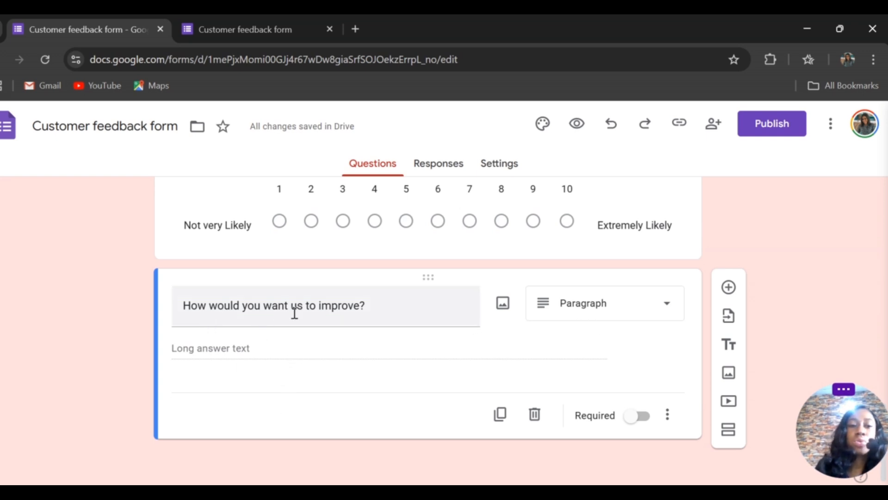
# Step: Add a question titled "Kindly rate us" below the improvement question
pyautogui.scroll(3, 411, 312)
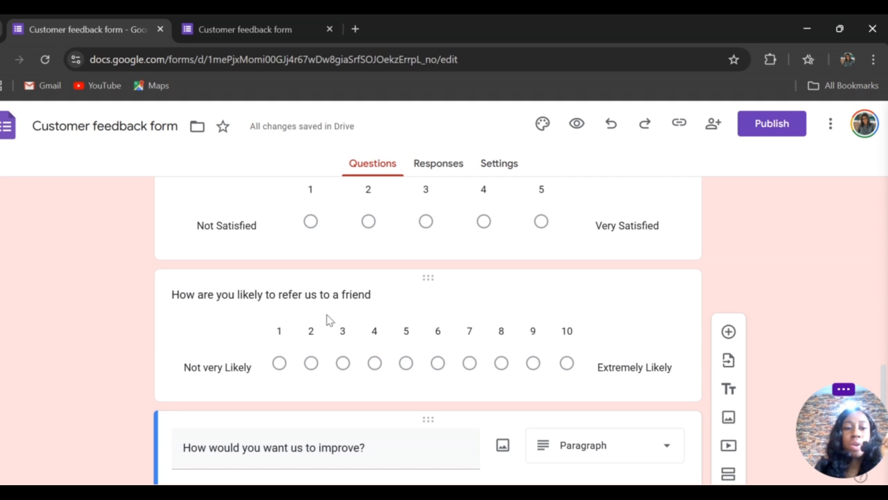
pyautogui.scroll(3, 401, 310)
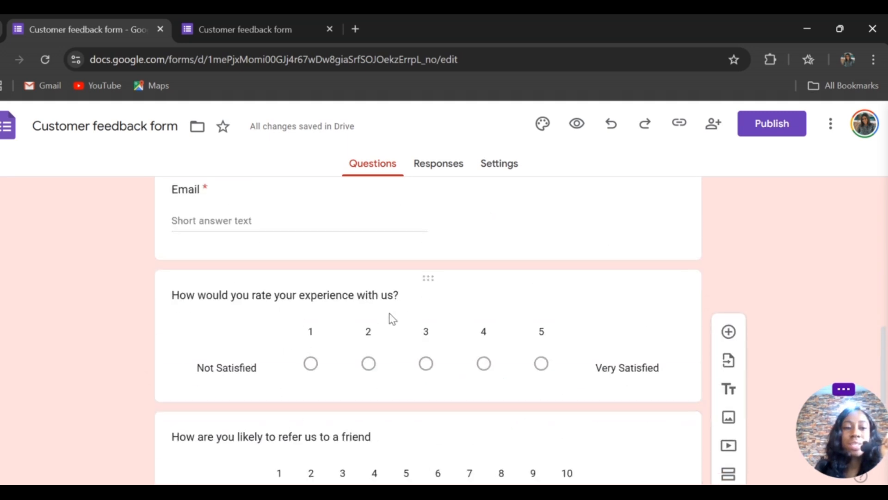
pyautogui.scroll(3, 383, 305)
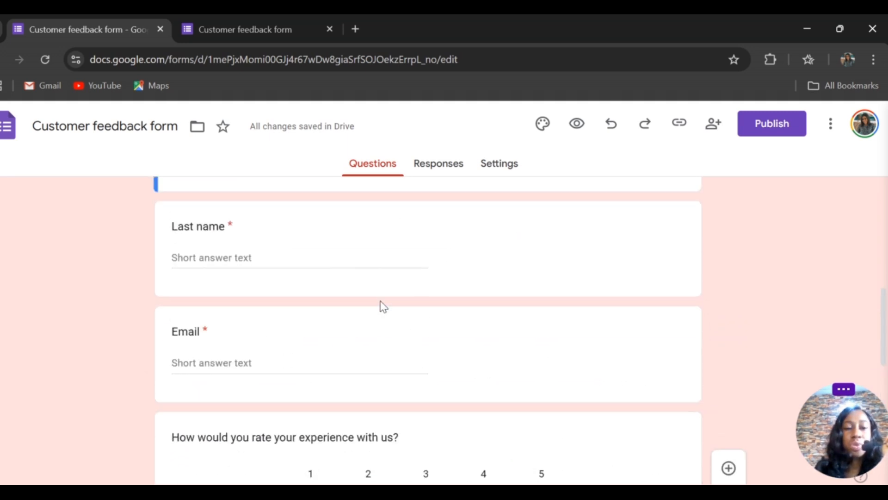
pyautogui.scroll(-9, 328, 268)
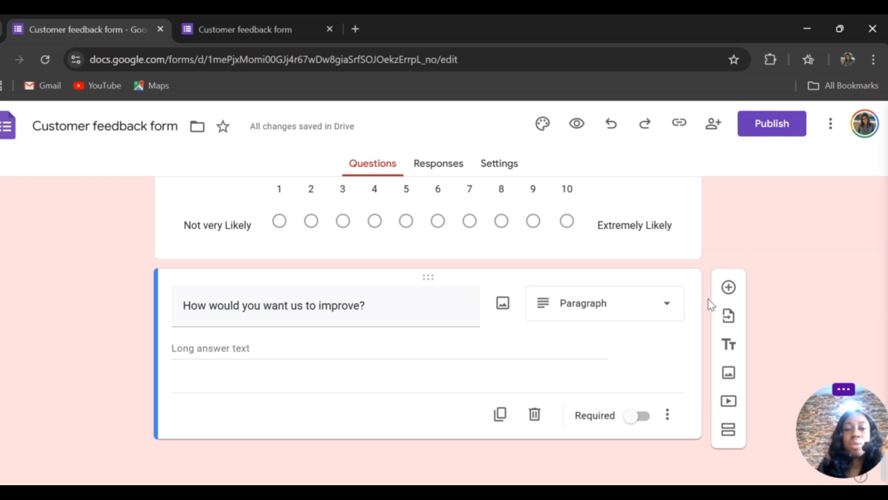
pyautogui.click(729, 288)
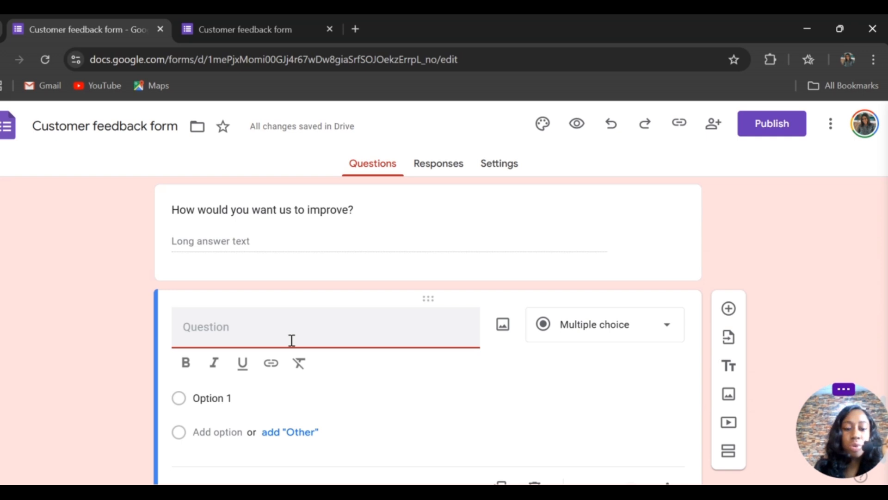
pyautogui.write('Kindly rateus')
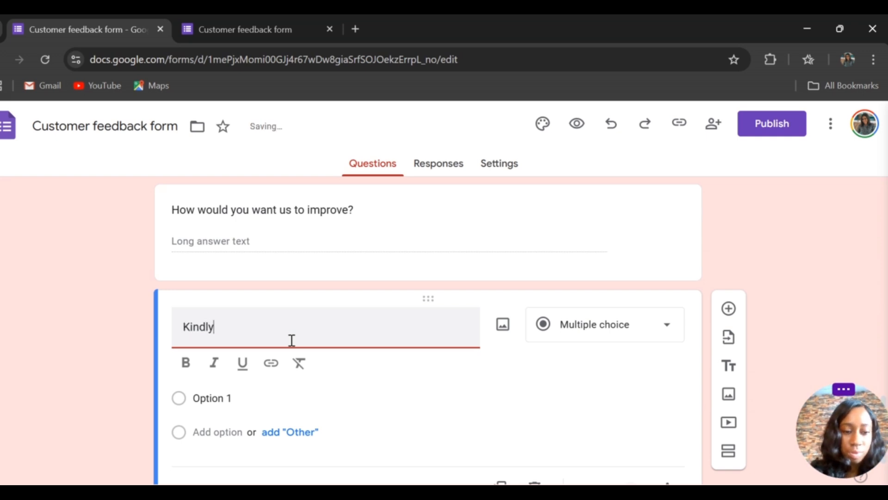
pyautogui.press('BackSpace')
pyautogui.press('BackSpace')
pyautogui.write('us')
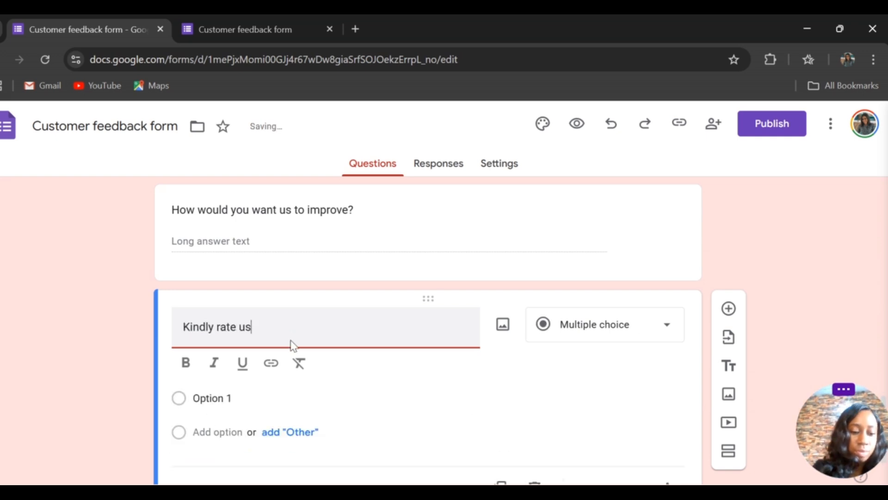
pyautogui.click(591, 382)
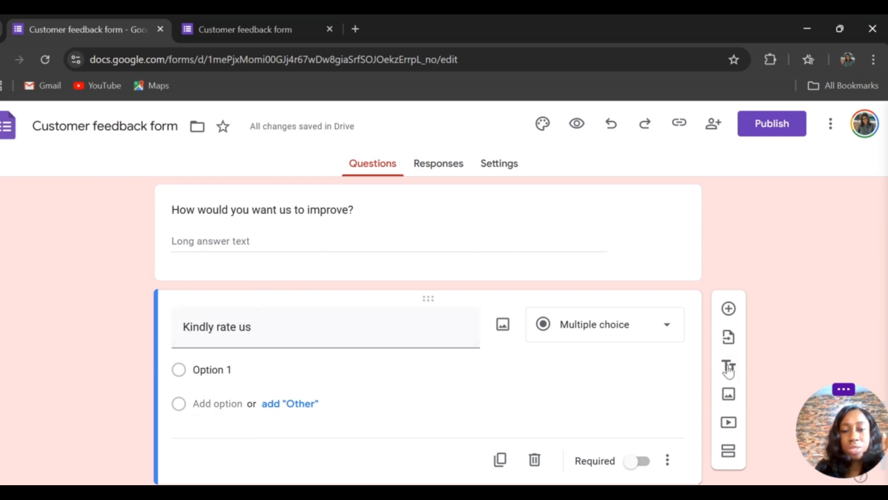
# Step: Change the answer type of the "Kindly rate us" question to Rating
pyautogui.click(663, 330)
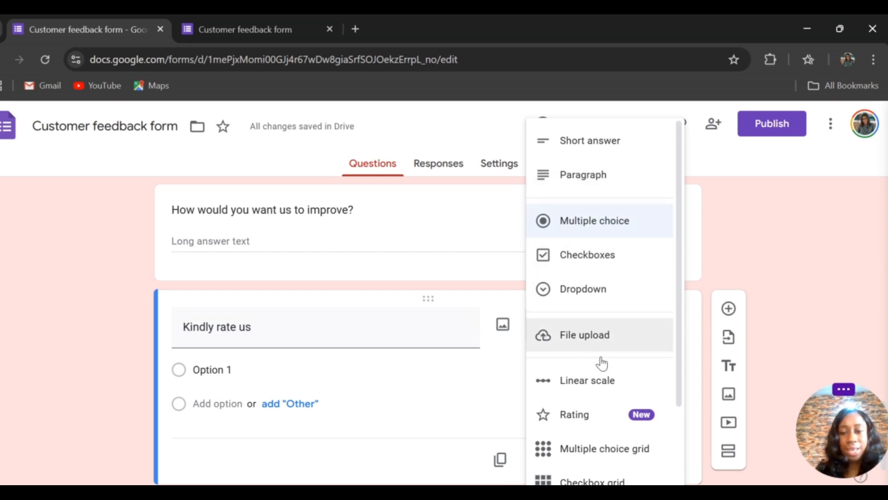
pyautogui.scroll(-2, 602, 364)
pyautogui.scroll(2, 613, 368)
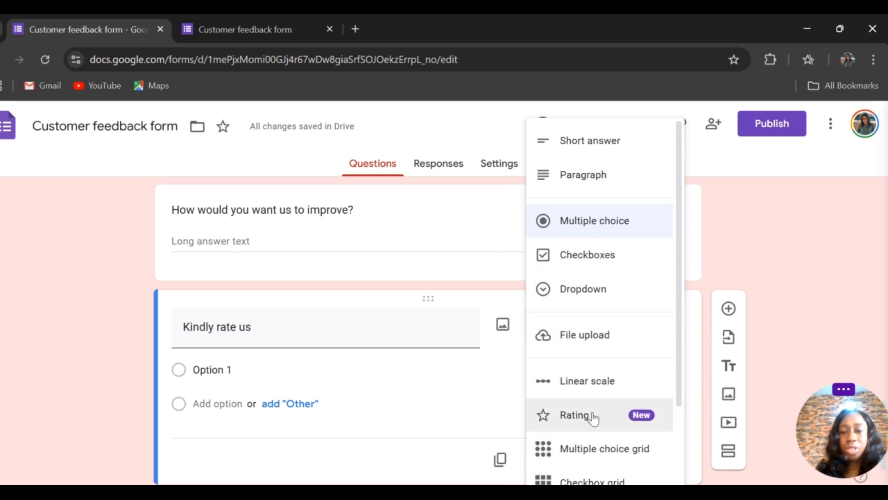
pyautogui.click(592, 416)
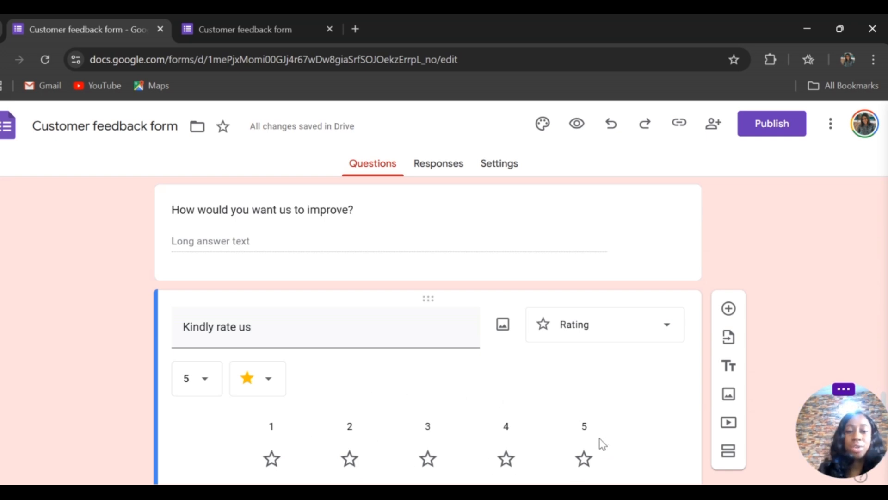
pyautogui.scroll(-2, 601, 439)
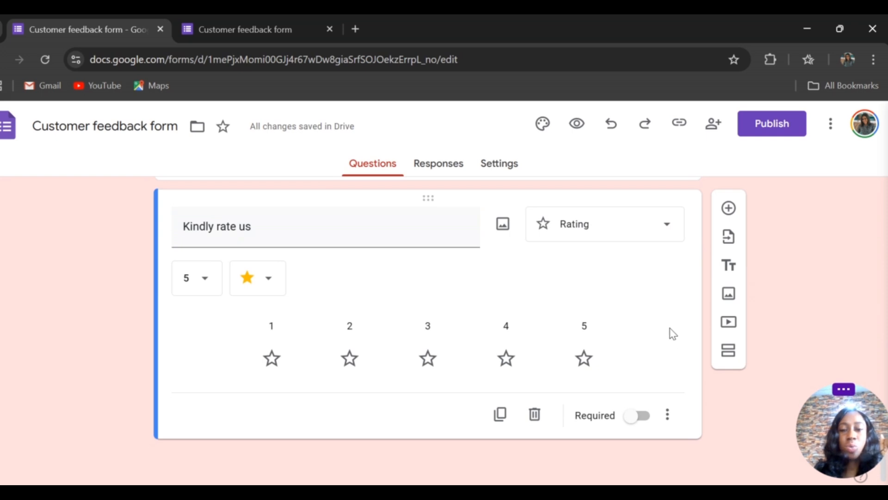
# Step: Make the "Kindly rate us" question required
pyautogui.scroll(7, 636, 275)
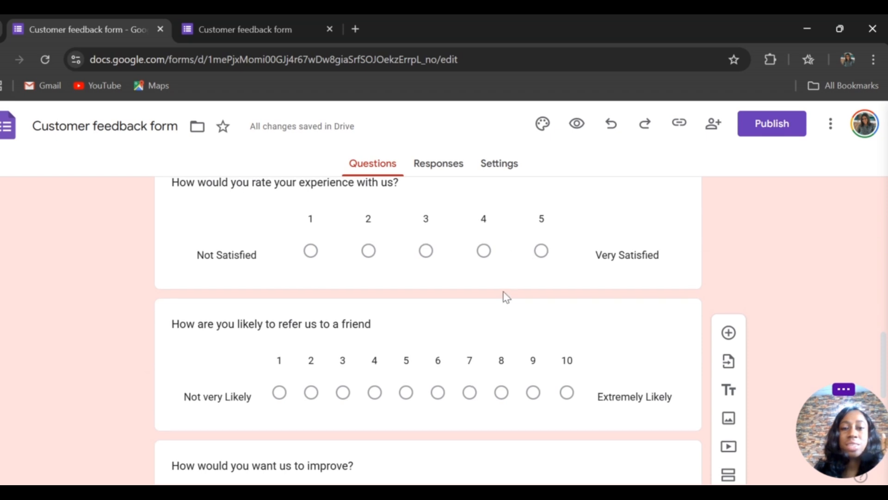
pyautogui.scroll(10, 503, 298)
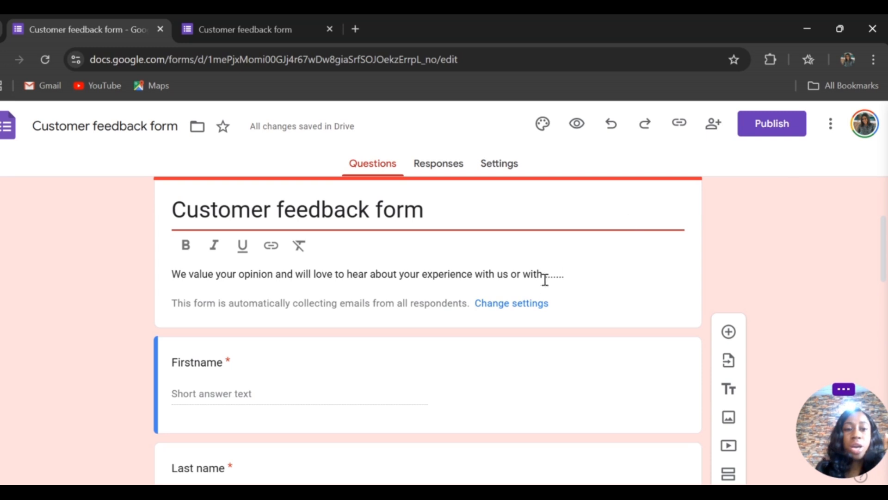
pyautogui.scroll(-6, 542, 315)
pyautogui.scroll(-12, 537, 341)
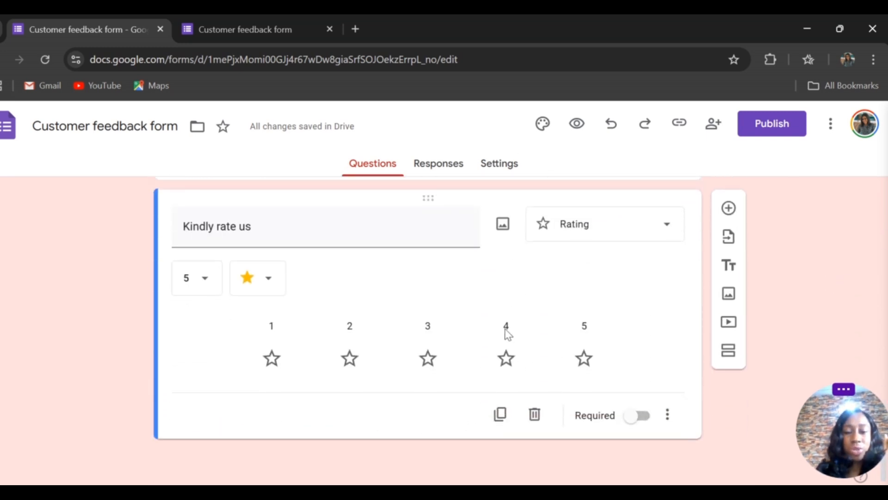
pyautogui.scroll(6, 542, 371)
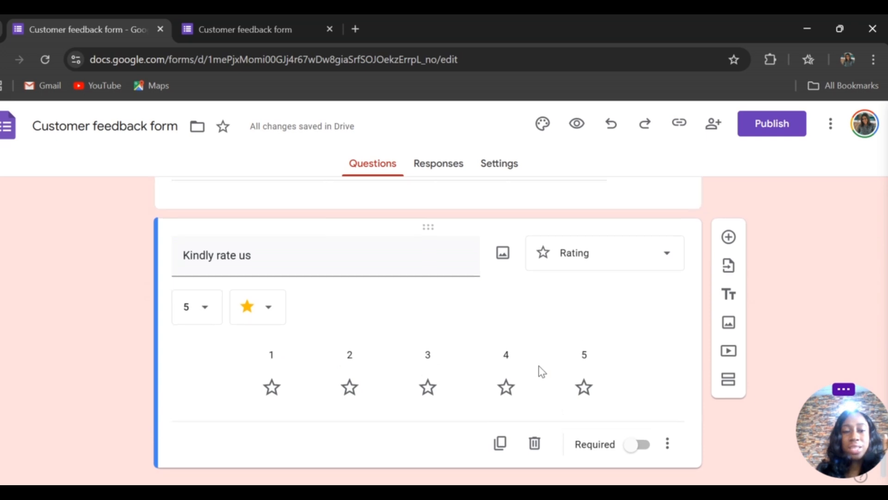
pyautogui.scroll(-6, 540, 370)
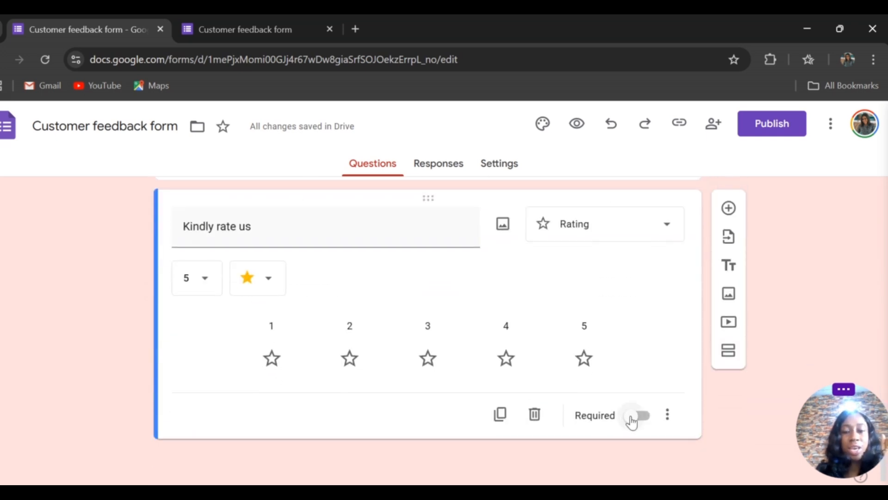
pyautogui.click(633, 419)
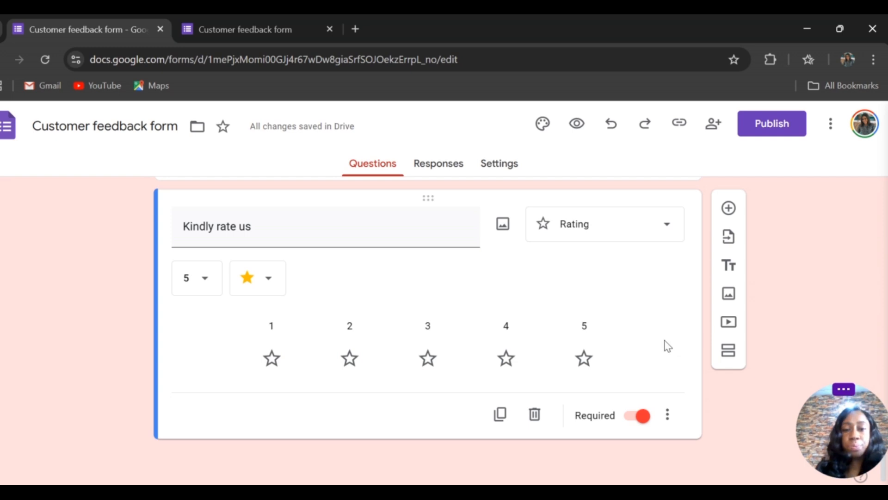
# Step: Open the form preview and choose 5 on the "How are you likely to refer us to a friend" scale
pyautogui.scroll(6, 665, 345)
pyautogui.scroll(9, 557, 363)
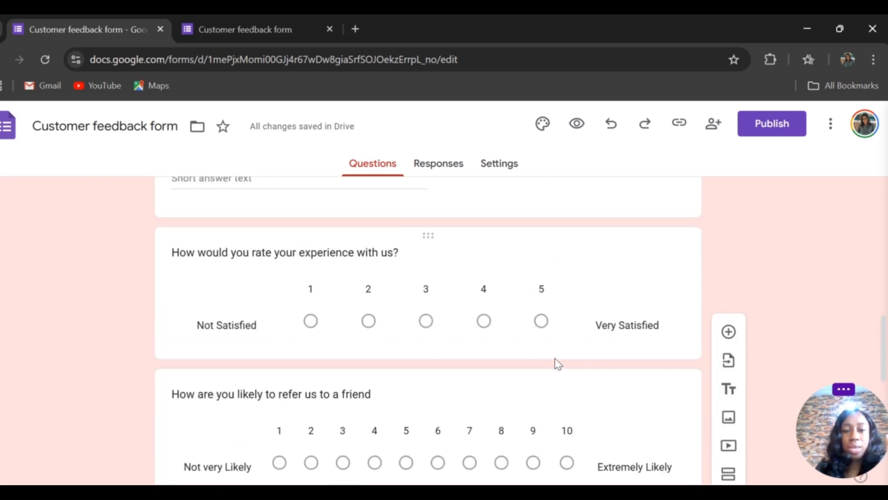
pyautogui.click(578, 126)
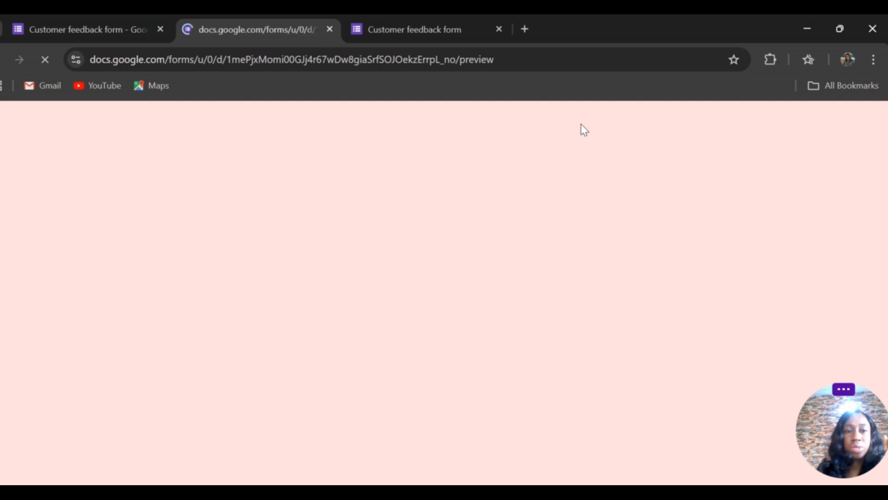
pyautogui.scroll(-7, 620, 243)
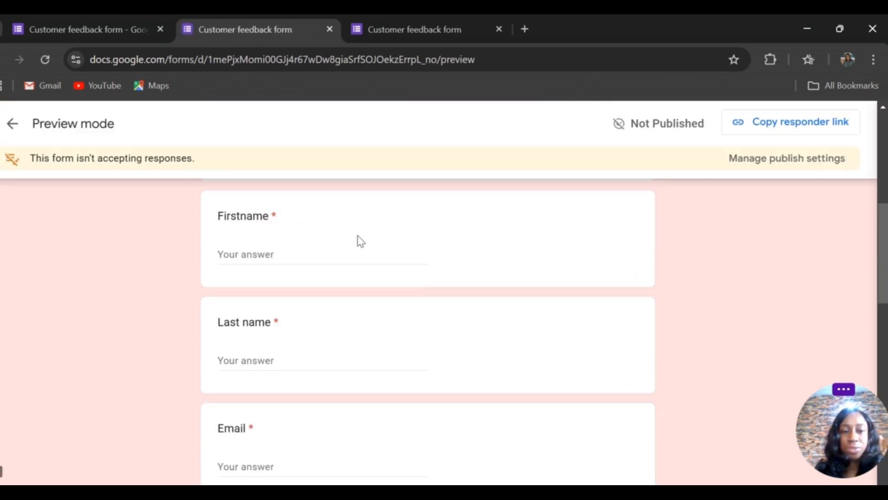
pyautogui.scroll(-2, 358, 245)
pyautogui.scroll(-4, 365, 252)
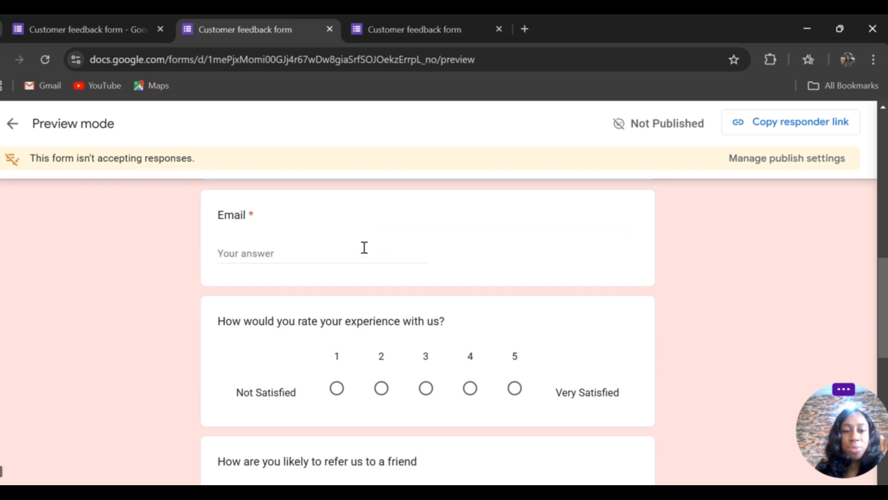
pyautogui.scroll(-2, 365, 259)
pyautogui.scroll(-3, 491, 370)
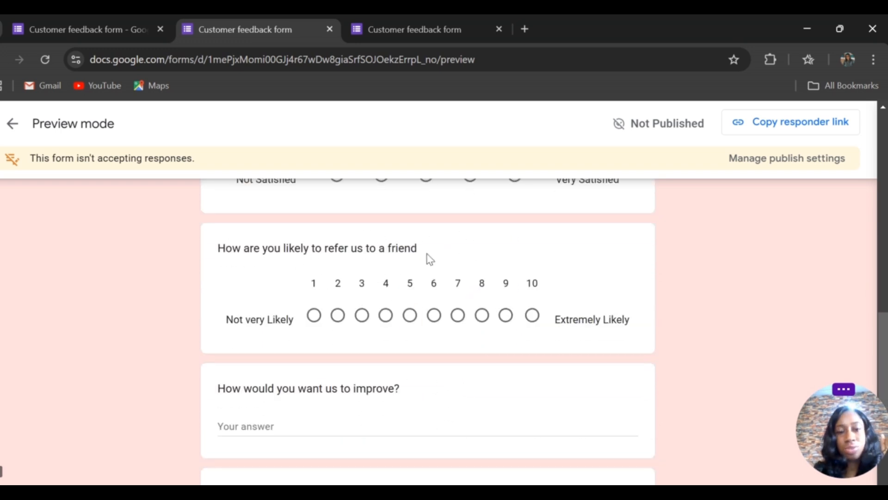
pyautogui.click(410, 315)
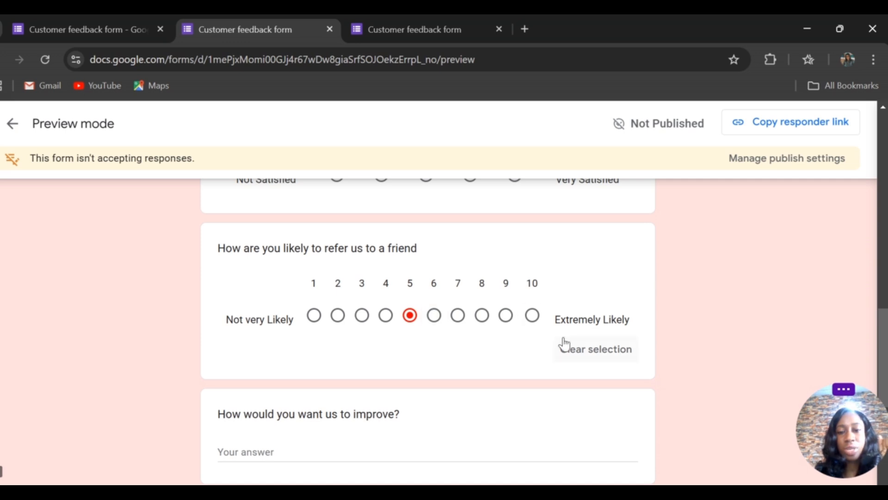
# Step: Try the star ratings for "Kindly rate us" from 2 to 5 stars and finish on 4 stars
pyautogui.scroll(-1, 478, 337)
pyautogui.scroll(-4, 478, 337)
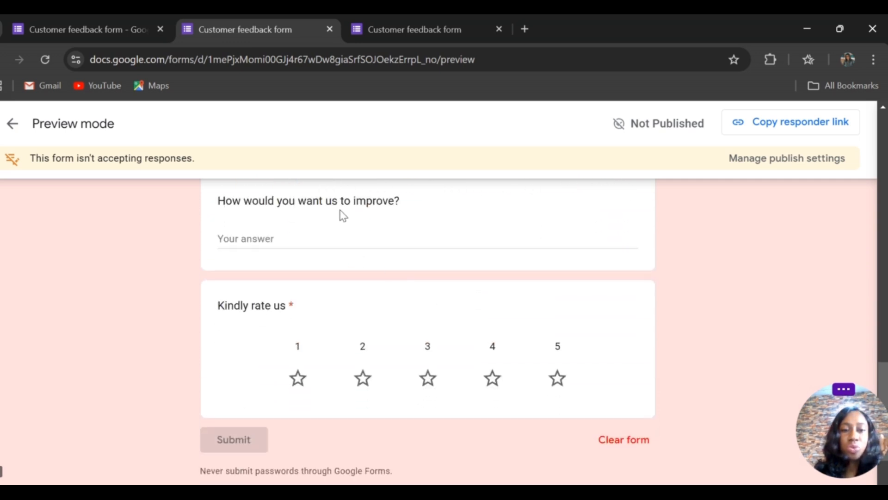
pyautogui.click(365, 237)
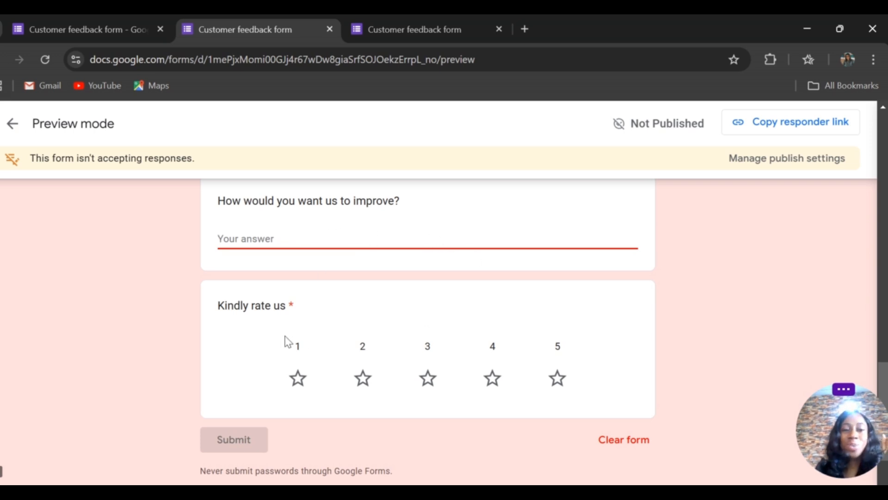
pyautogui.scroll(-2, 277, 314)
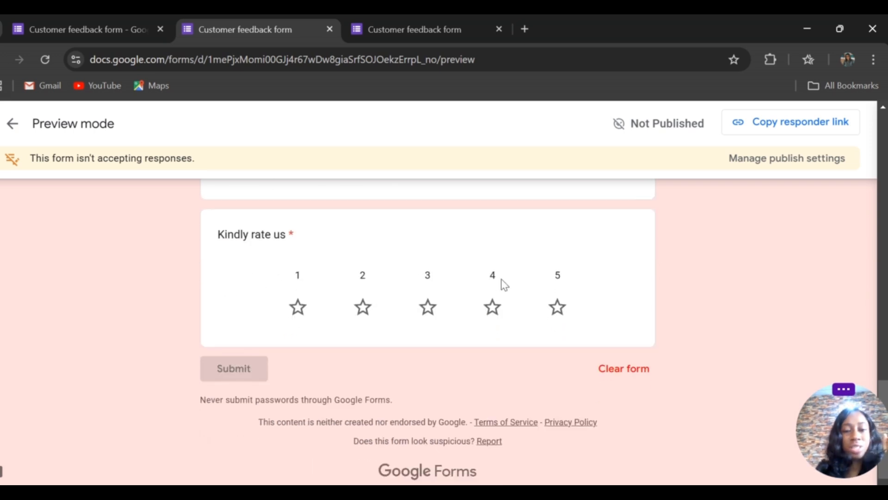
pyautogui.click(363, 307)
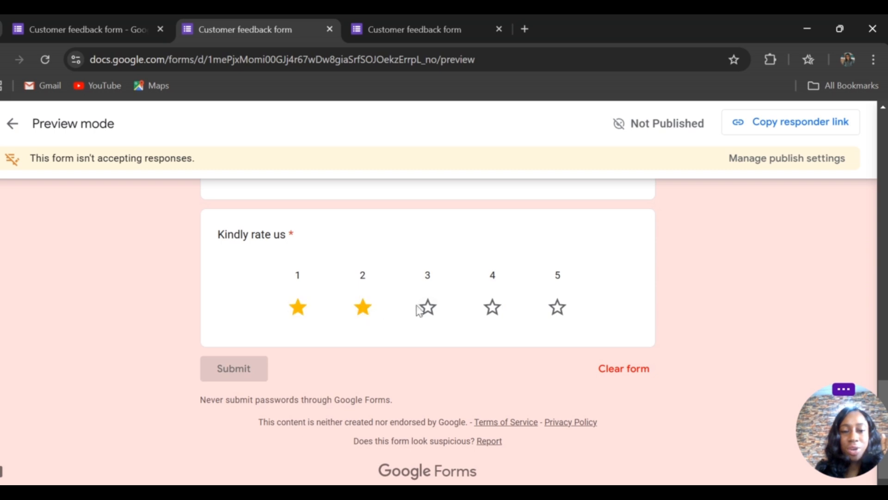
pyautogui.click(429, 308)
pyautogui.click(493, 308)
pyautogui.click(557, 308)
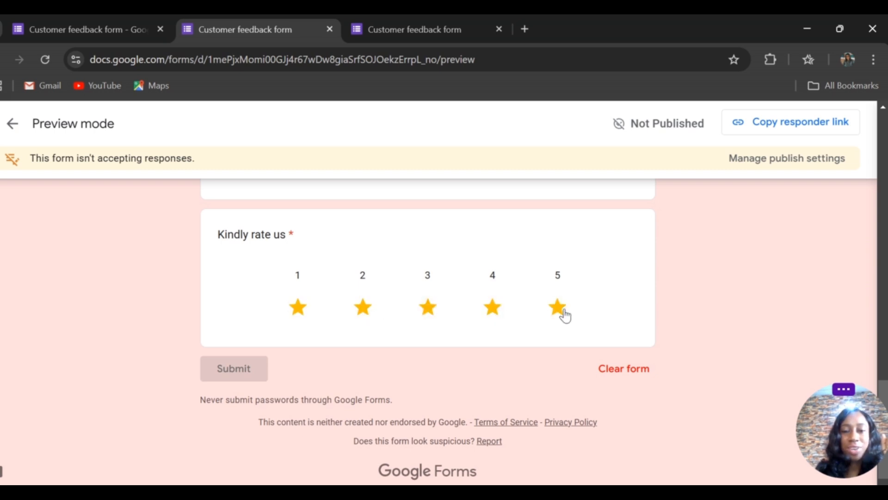
pyautogui.click(492, 310)
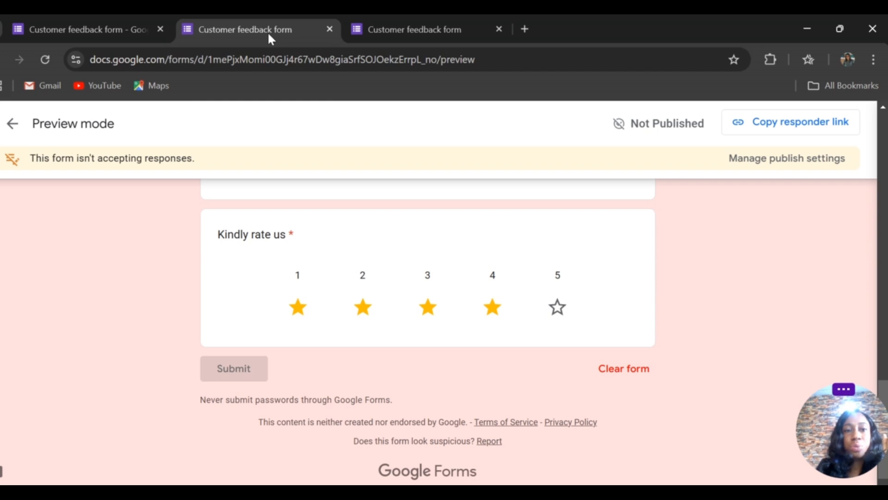
# Step: Return to the form editor, publish the form for anyone with the link, and dismiss the response management tip
pyautogui.click(483, 21)
pyautogui.click(289, 21)
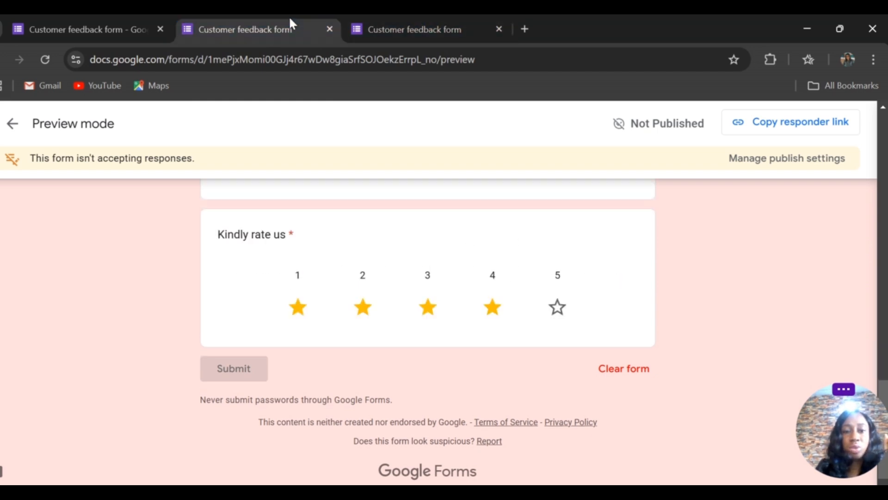
pyautogui.click(135, 27)
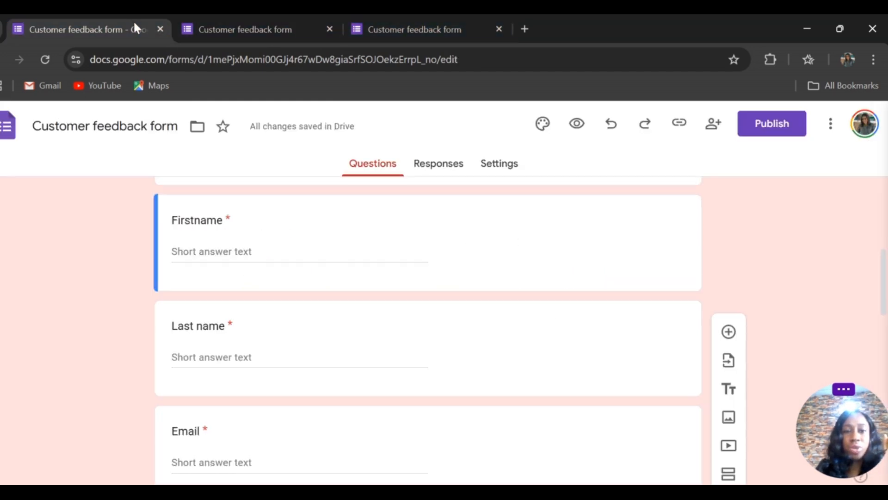
pyautogui.scroll(6, 585, 304)
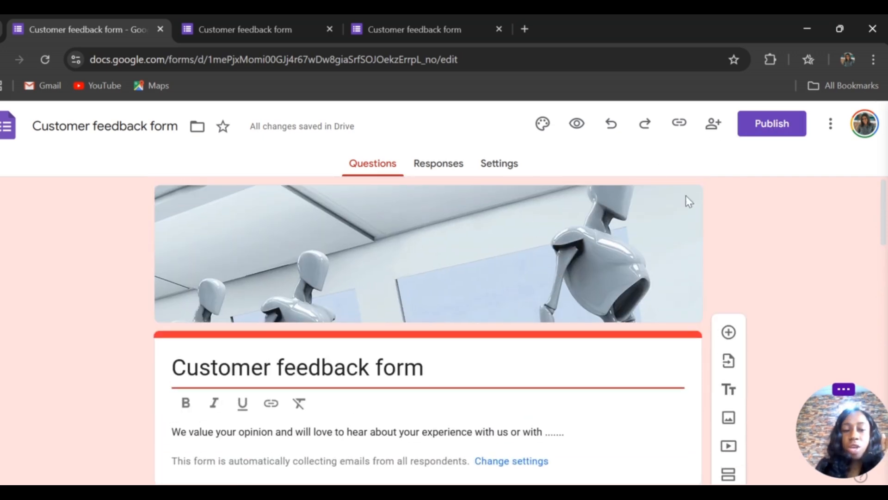
pyautogui.click(779, 126)
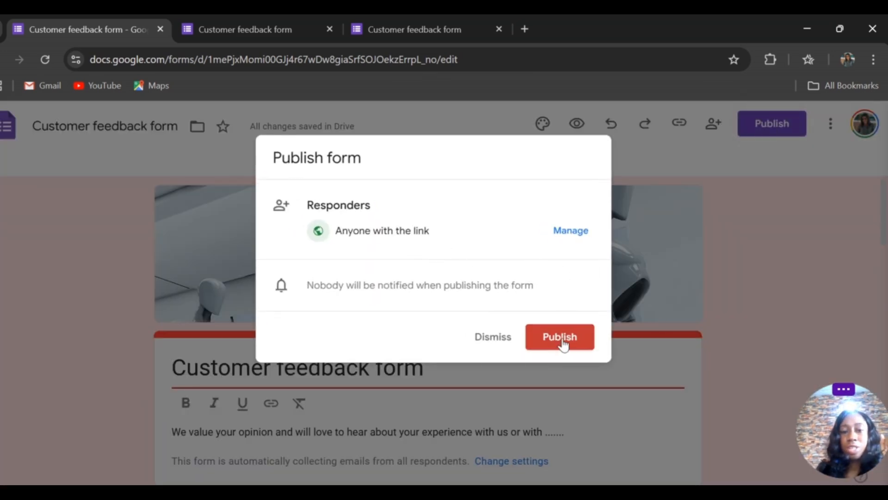
pyautogui.click(561, 339)
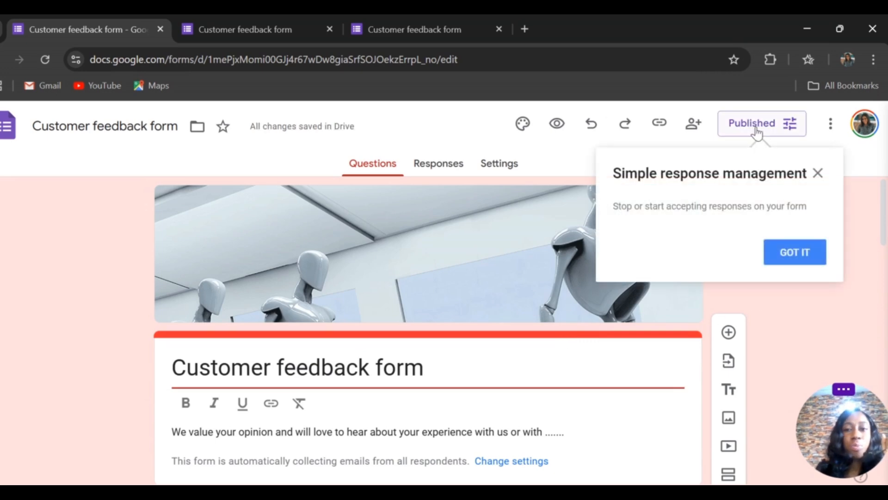
pyautogui.click(801, 258)
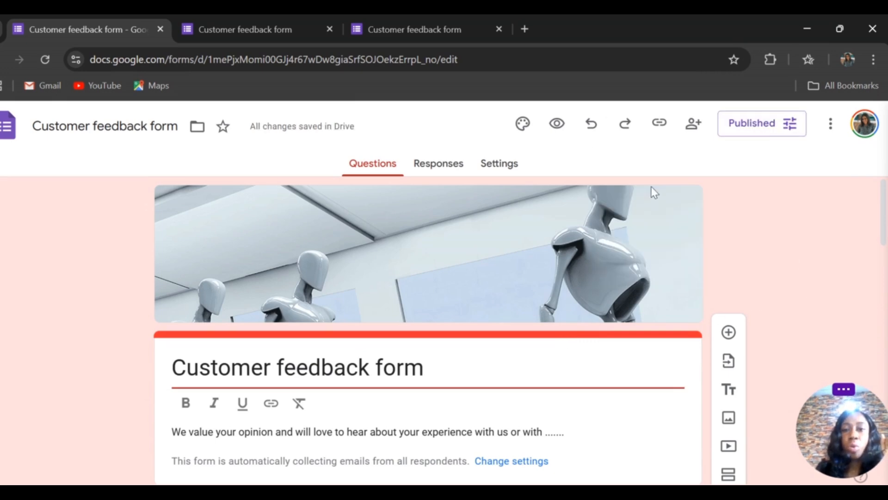
# Step: Display the form's responder link and shorten its URL
pyautogui.click(661, 124)
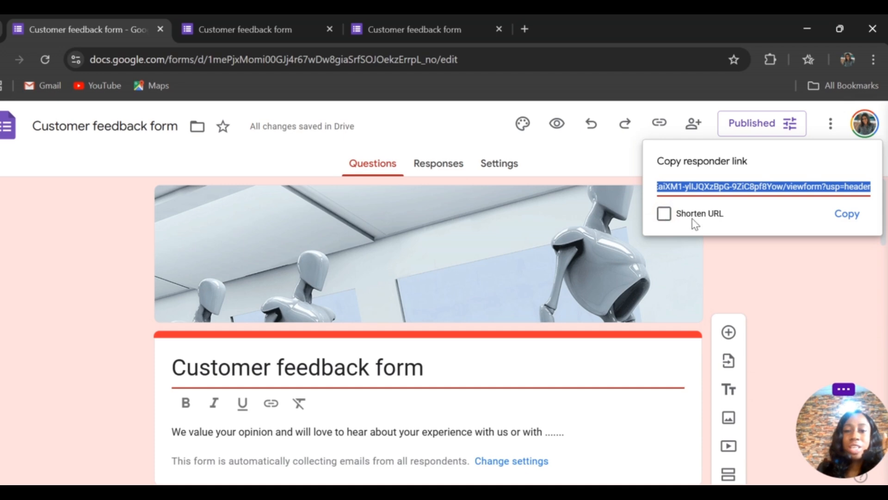
pyautogui.click(665, 217)
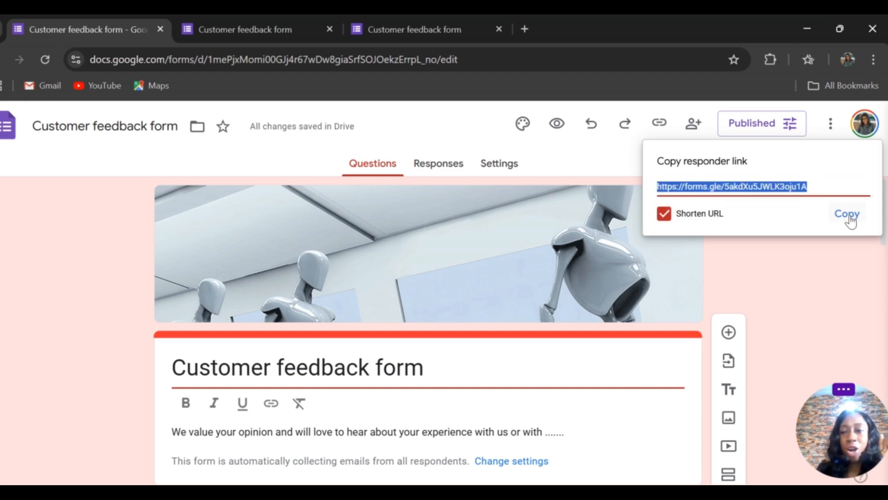
pyautogui.click(793, 269)
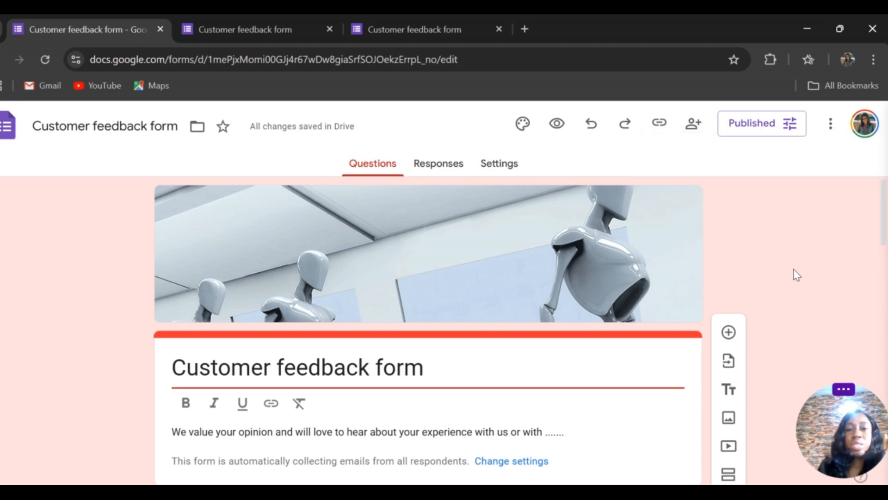
pyautogui.click(428, 23)
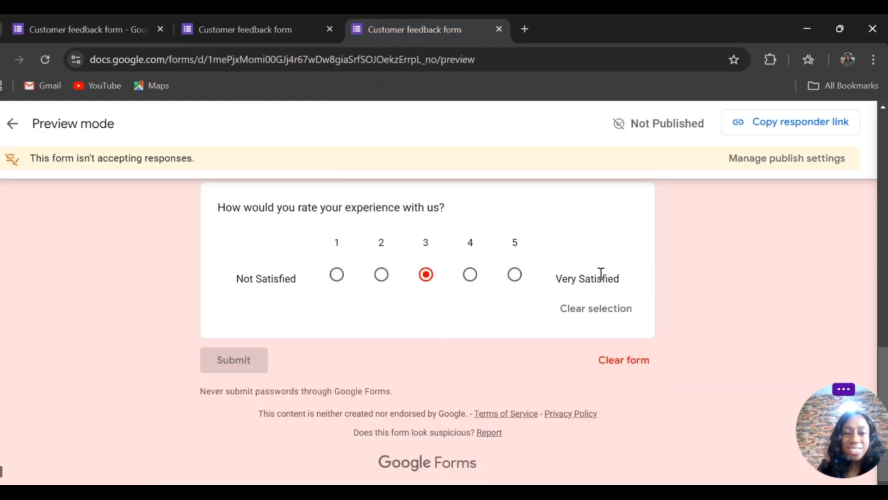
pyautogui.scroll(15, 604, 275)
pyautogui.scroll(-15, 606, 275)
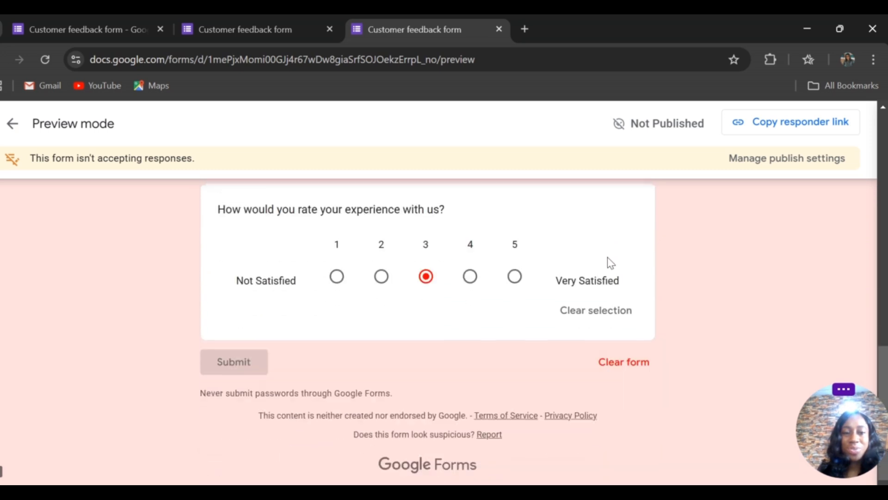
pyautogui.scroll(2, 610, 262)
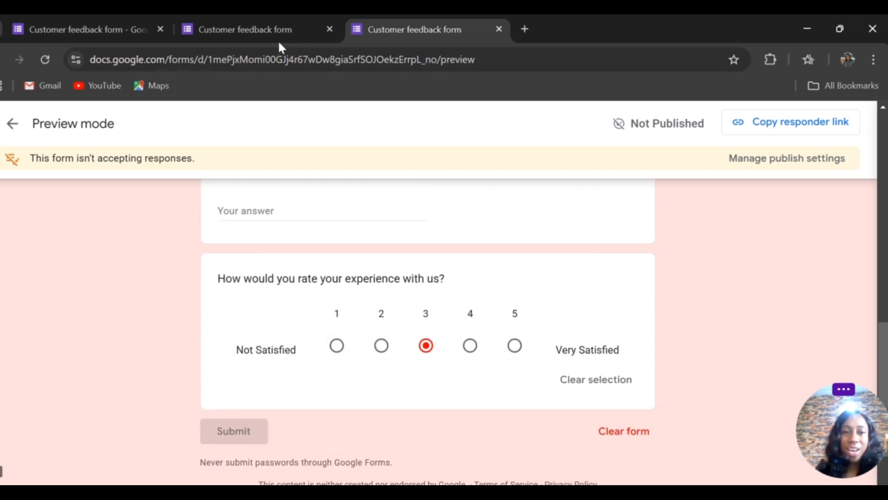
# Step: In the preview containing all the questions, fill in the respondent's first name and last name
pyautogui.click(279, 39)
pyautogui.scroll(5, 649, 250)
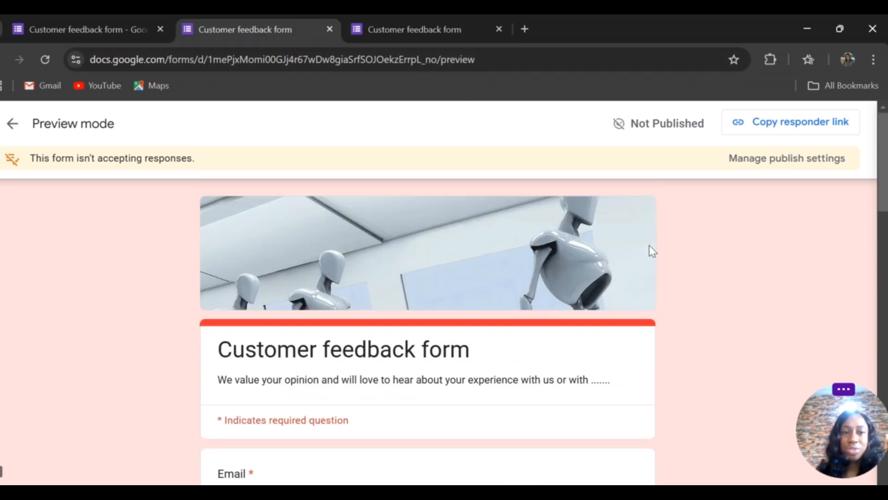
pyautogui.scroll(-6, 642, 260)
pyautogui.scroll(-3, 640, 273)
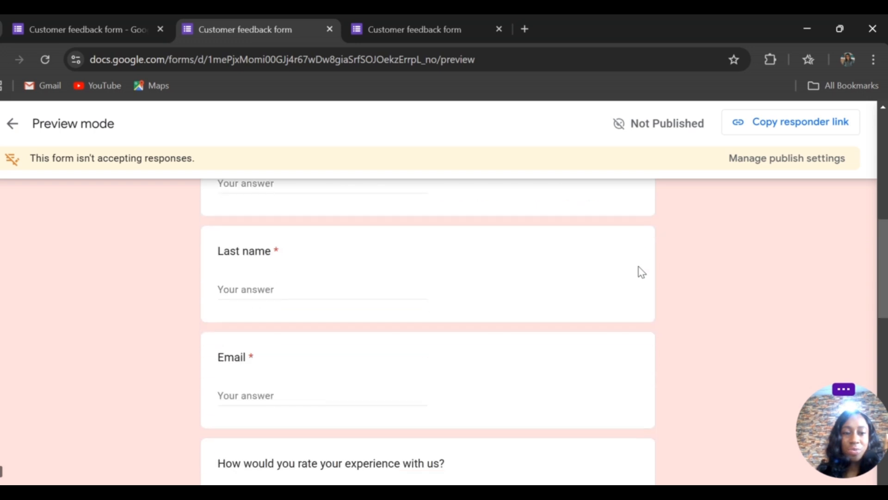
pyautogui.scroll(2, 601, 273)
pyautogui.click(352, 255)
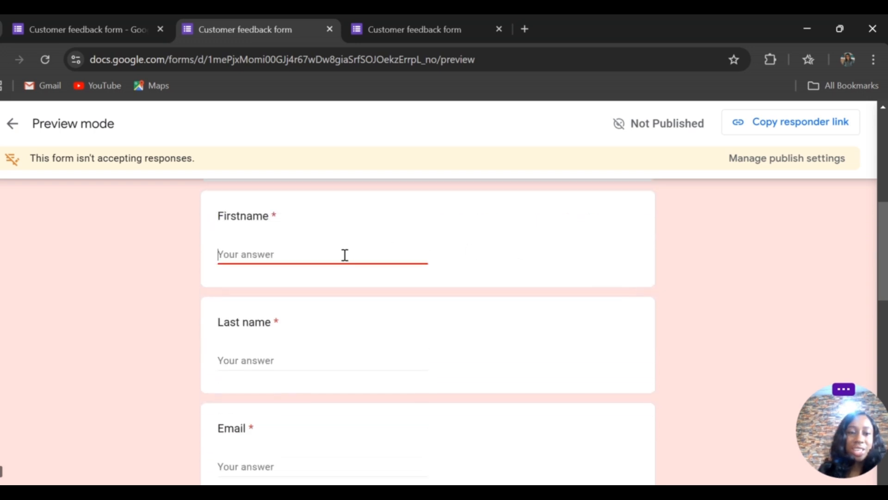
pyautogui.write('Jane')
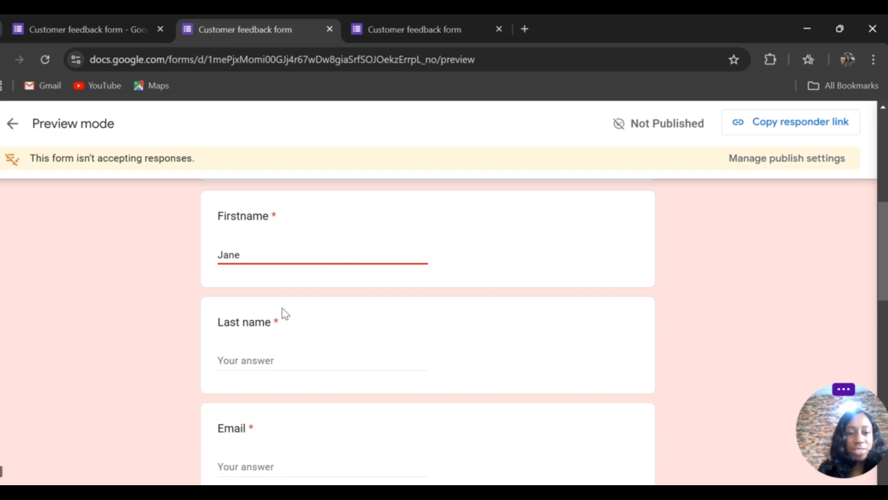
pyautogui.click(238, 357)
pyautogui.write('oro')
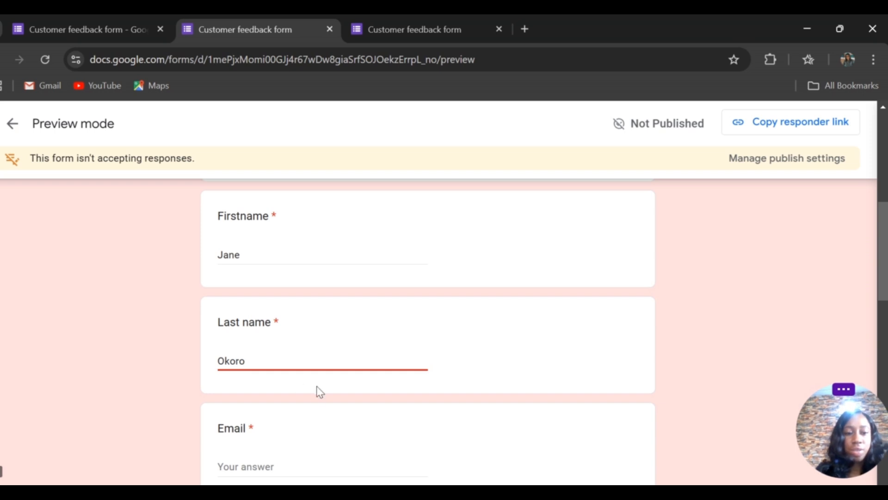
# Step: Enter the placeholder text "wegl" as the answer to the Email question below the last name
pyautogui.scroll(-3, 319, 391)
pyautogui.click(297, 326)
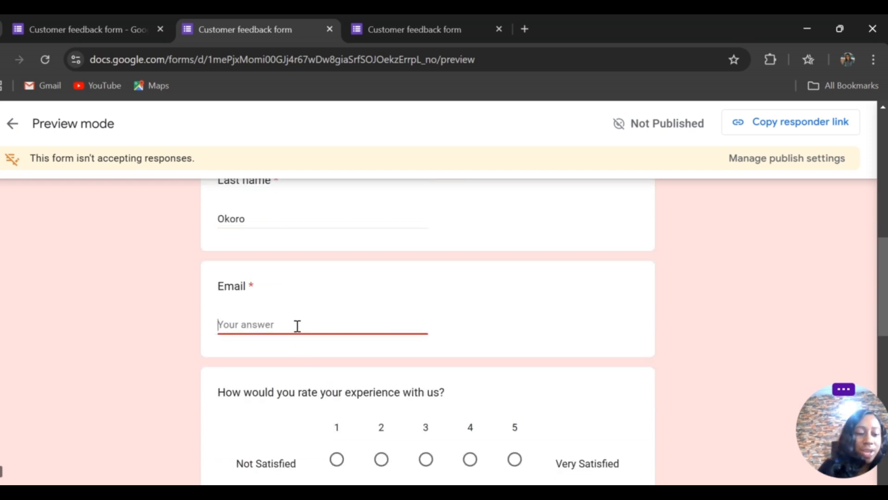
pyautogui.write('wegl')
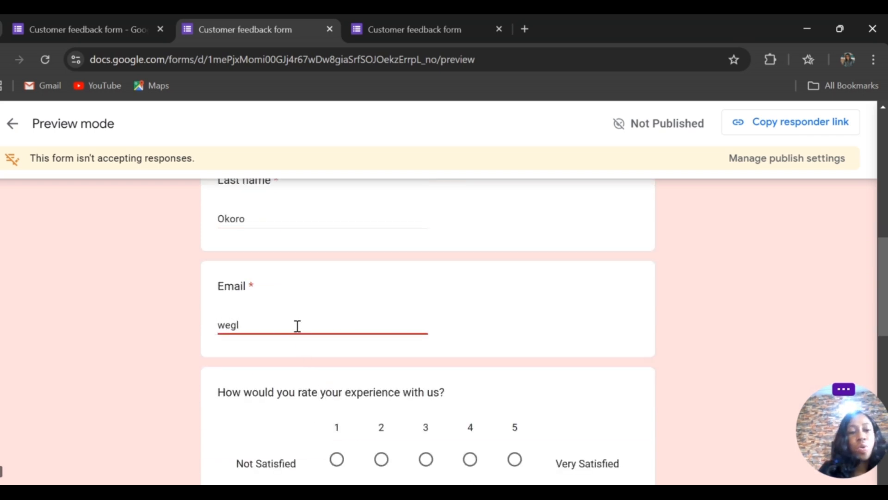
# Step: Rate the experience as 5 and set the likelihood of referring to a friend to 10
pyautogui.scroll(-3, 337, 362)
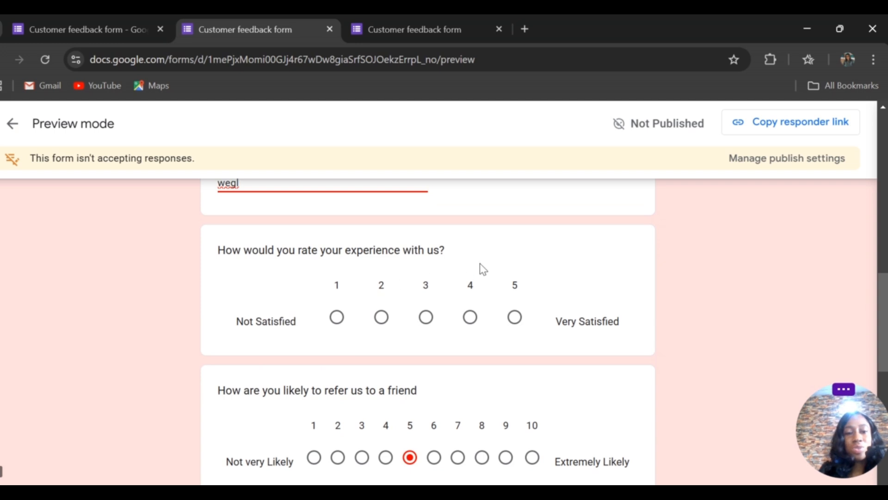
pyautogui.click(515, 317)
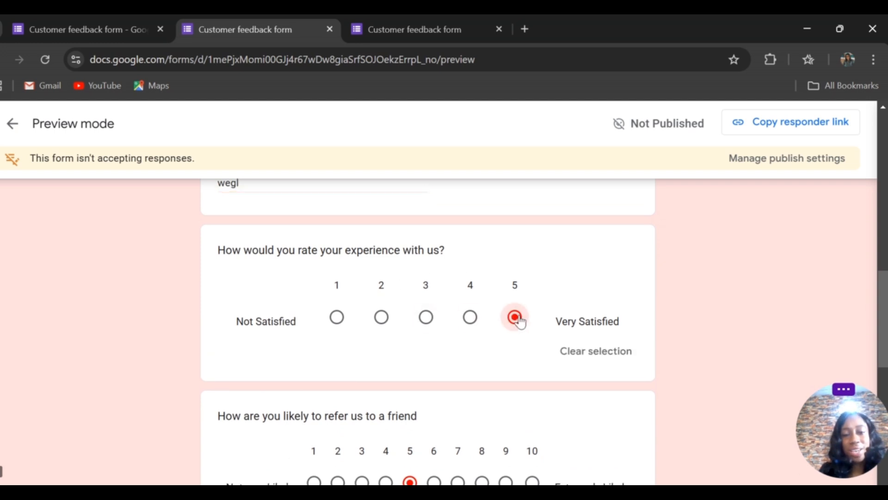
pyautogui.scroll(-3, 444, 377)
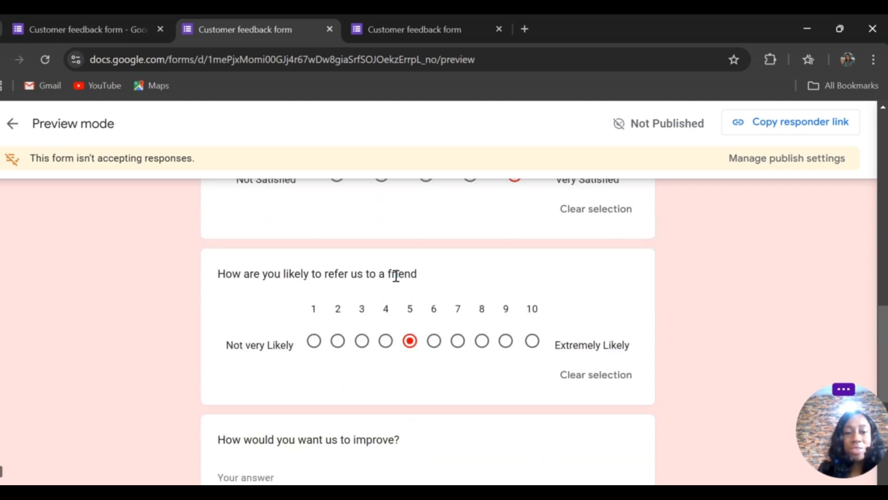
pyautogui.click(532, 341)
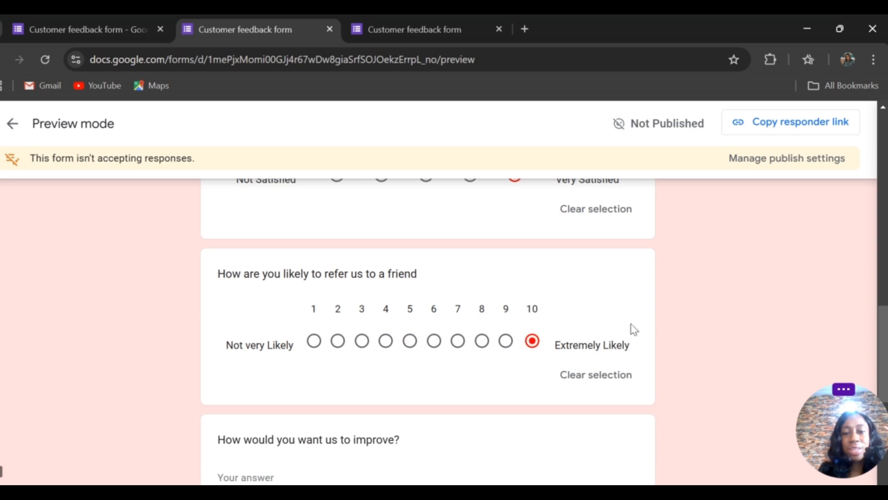
# Step: Set the likelihood of referring to a friend to 9 and give 5 stars in the "Kindly rate us" question
pyautogui.click(506, 341)
pyautogui.scroll(-4, 537, 345)
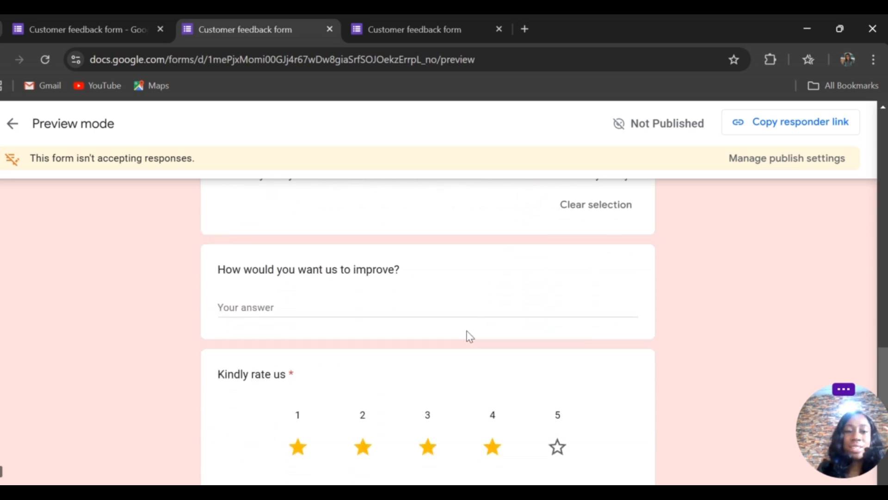
pyautogui.scroll(-1, 469, 337)
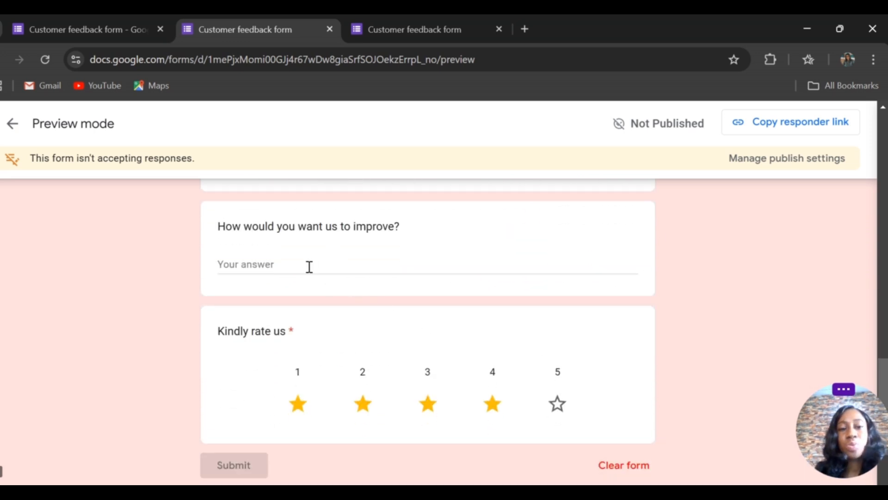
pyautogui.click(312, 265)
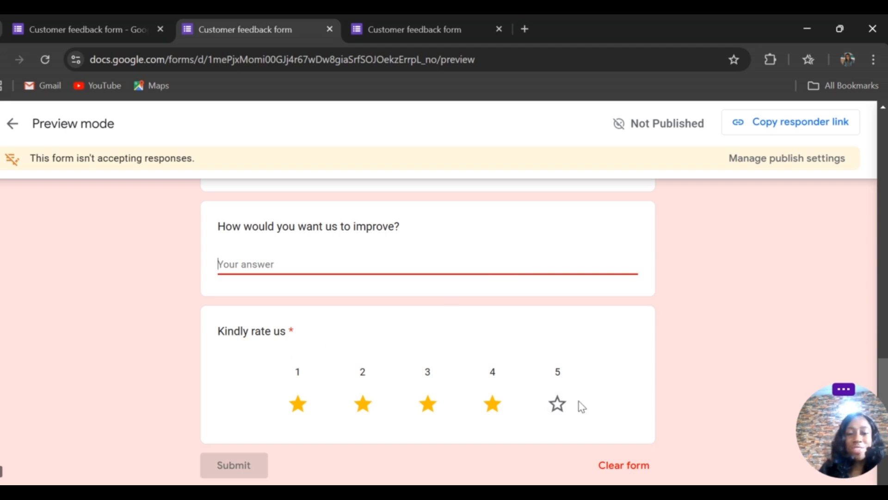
pyautogui.click(557, 406)
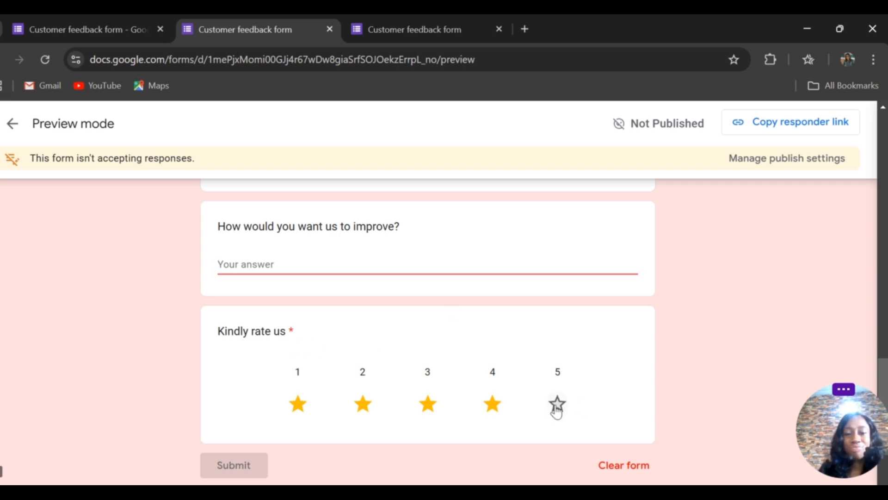
# Step: Look at the other open form preview and return to the preview containing all the questions
pyautogui.click(405, 41)
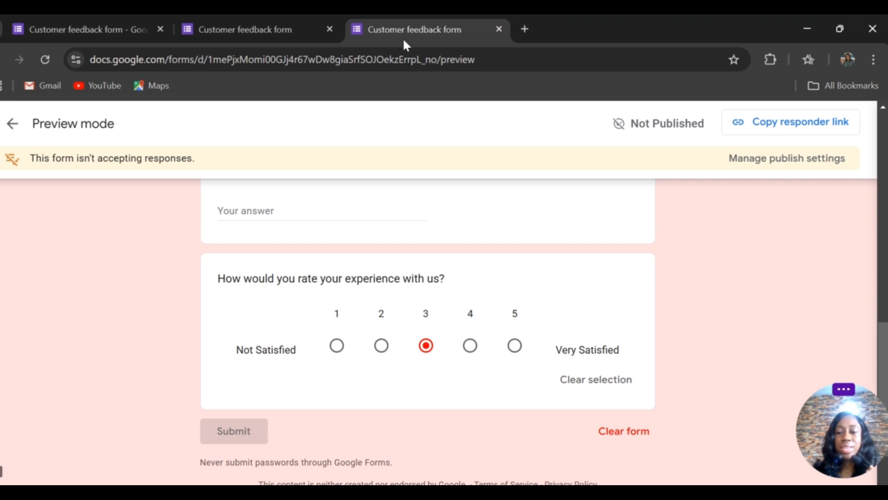
pyautogui.click(228, 18)
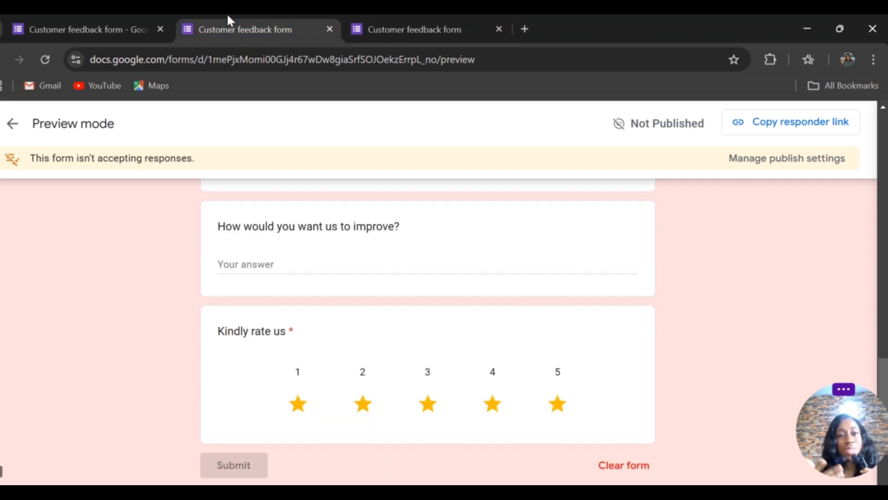